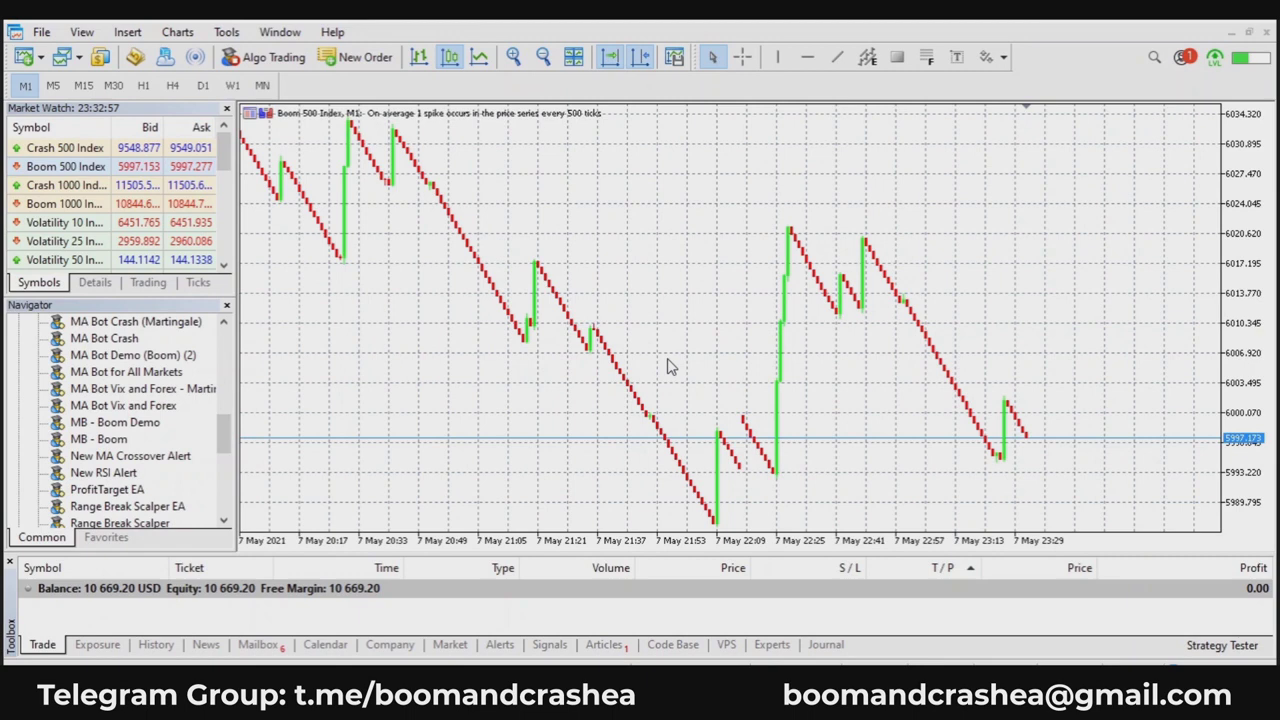
Scroll through the chart window while bringing up the Boom 1000 Index M1 chart
scroll(686, 351, "up", 2)
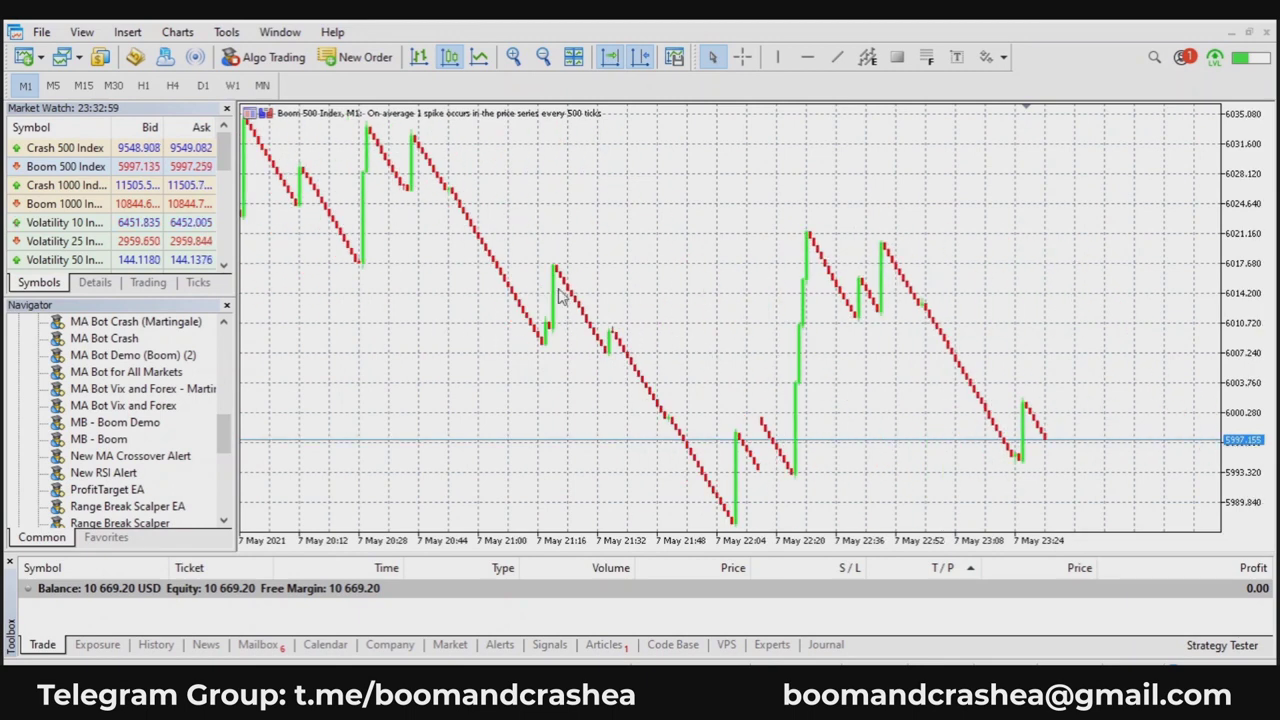
scroll(528, 288, "down", 1)
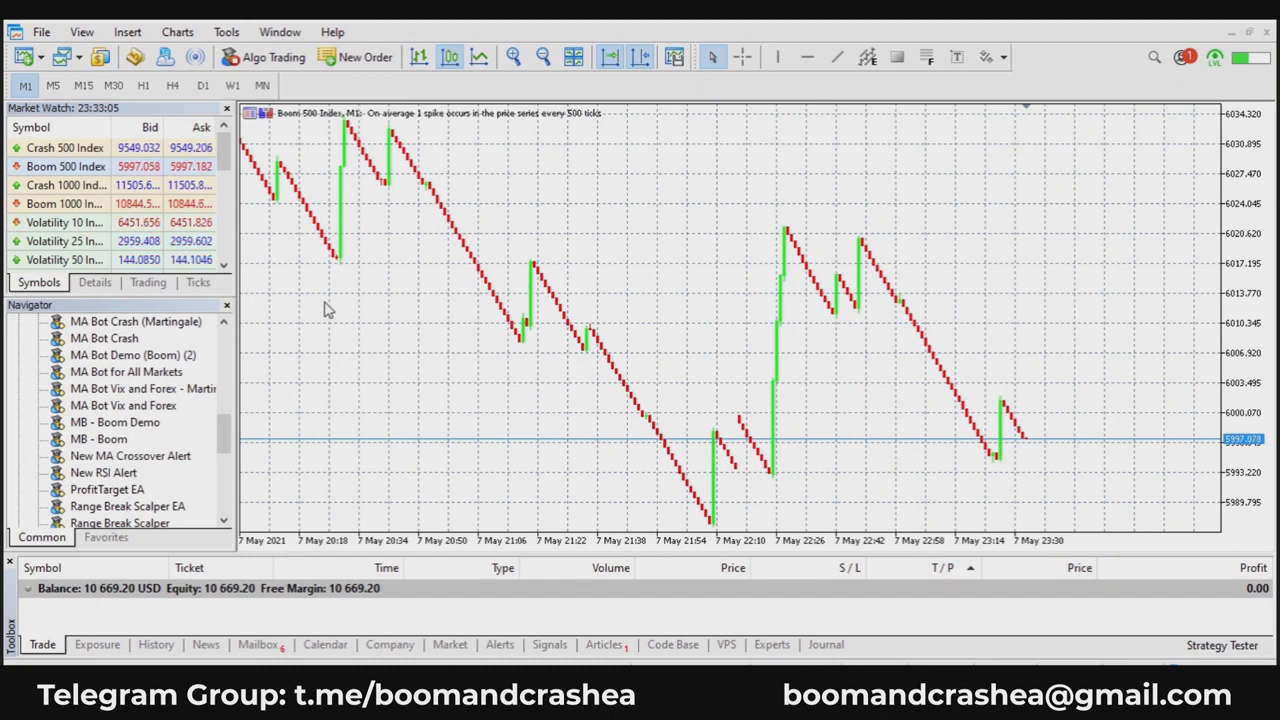
scroll(453, 345, "up", 1)
scroll(472, 357, "up", 1)
scroll(475, 360, "down", 2)
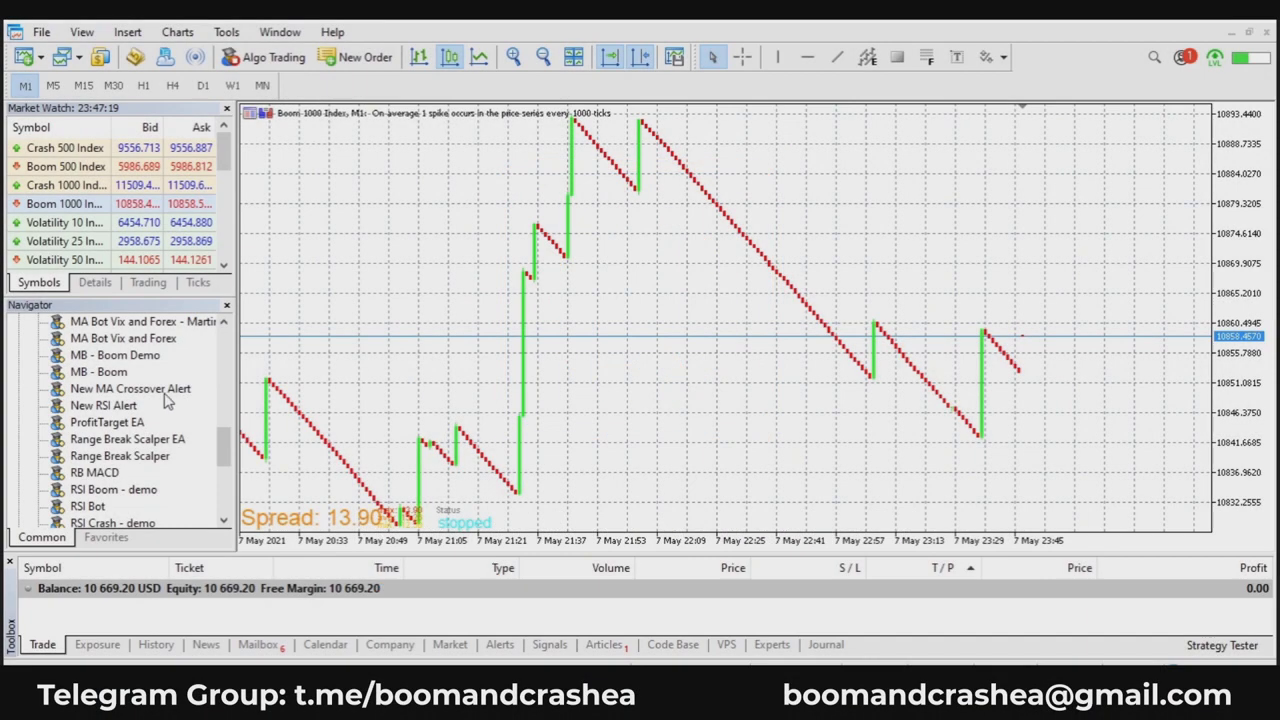
left_click(92, 390)
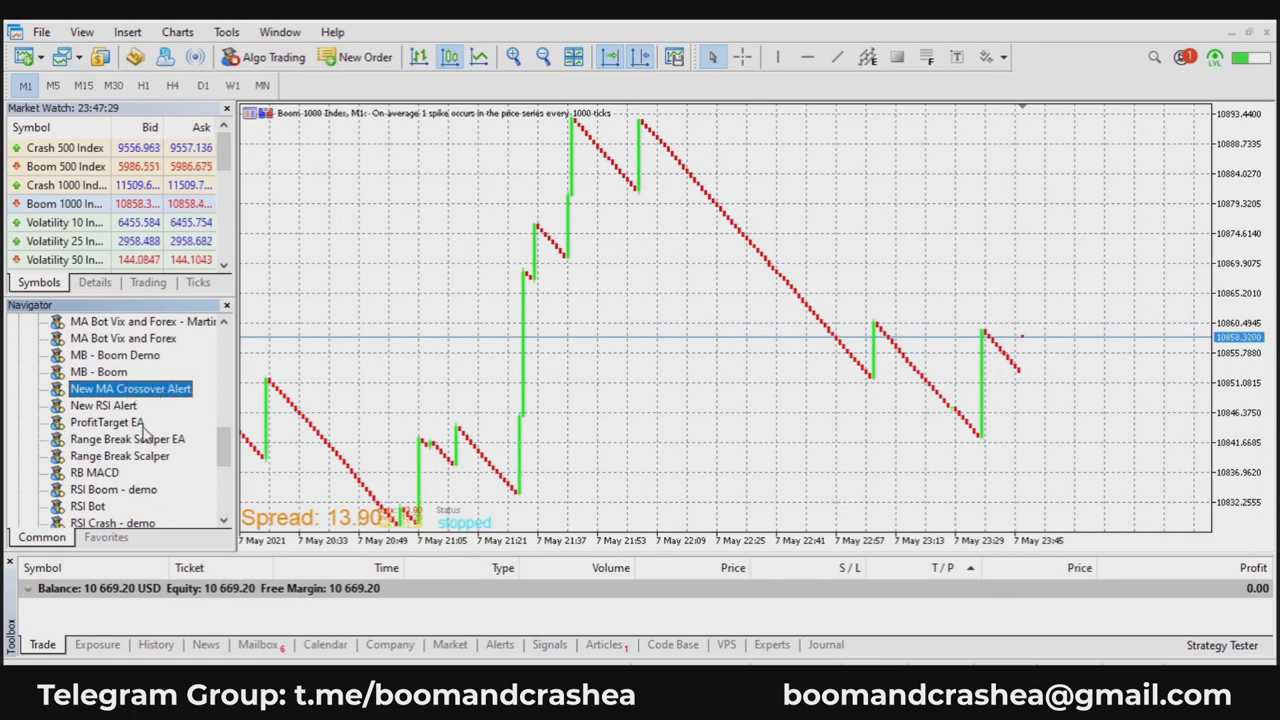
left_click(42, 32)
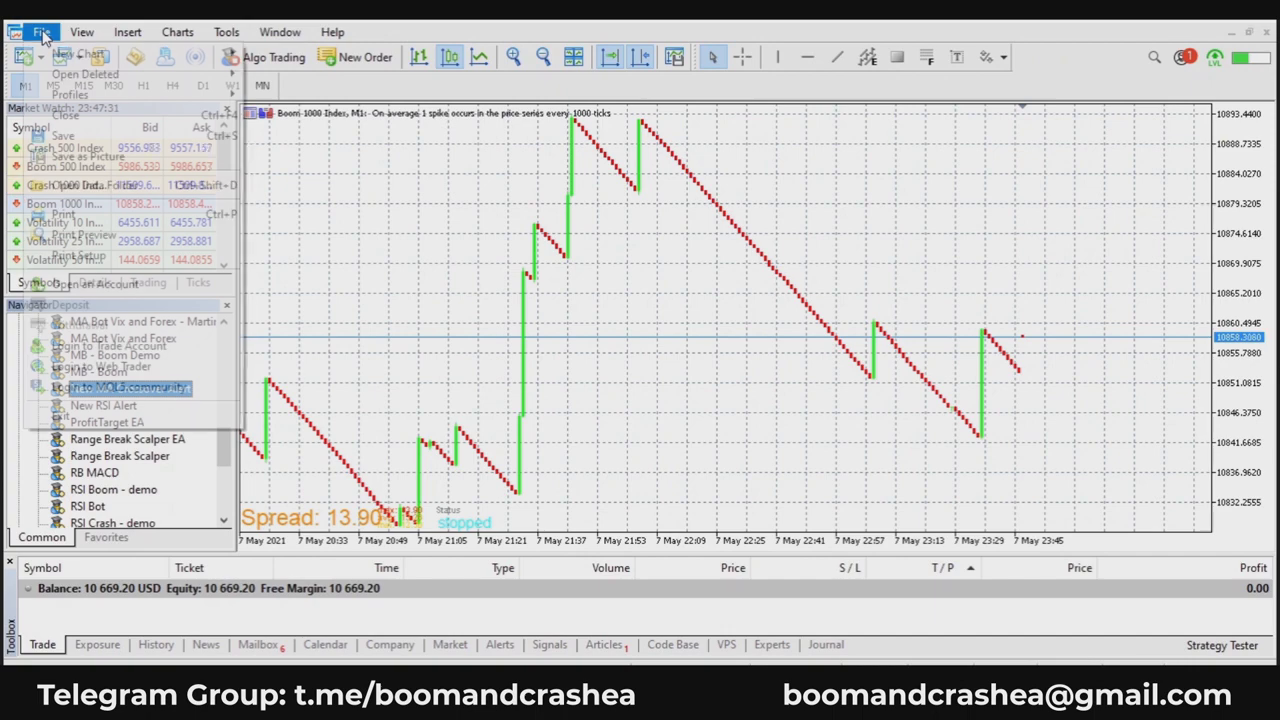
left_click(135, 186)
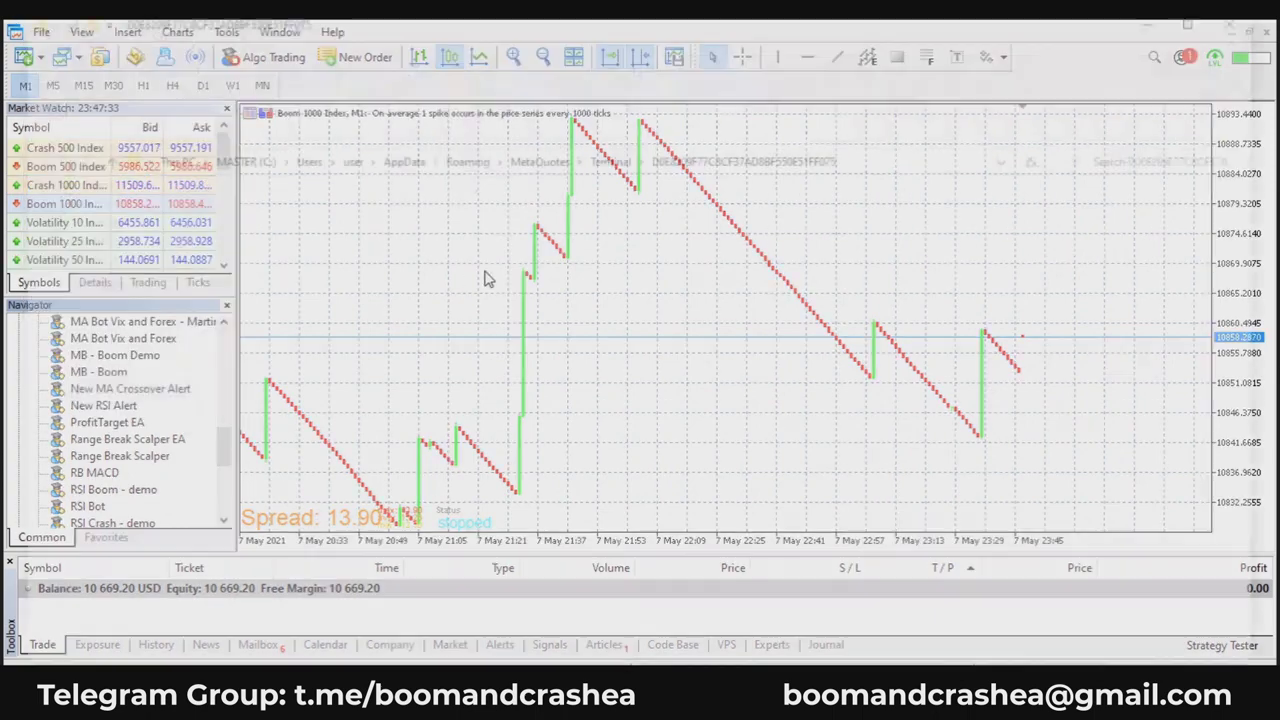
left_click(158, 280)
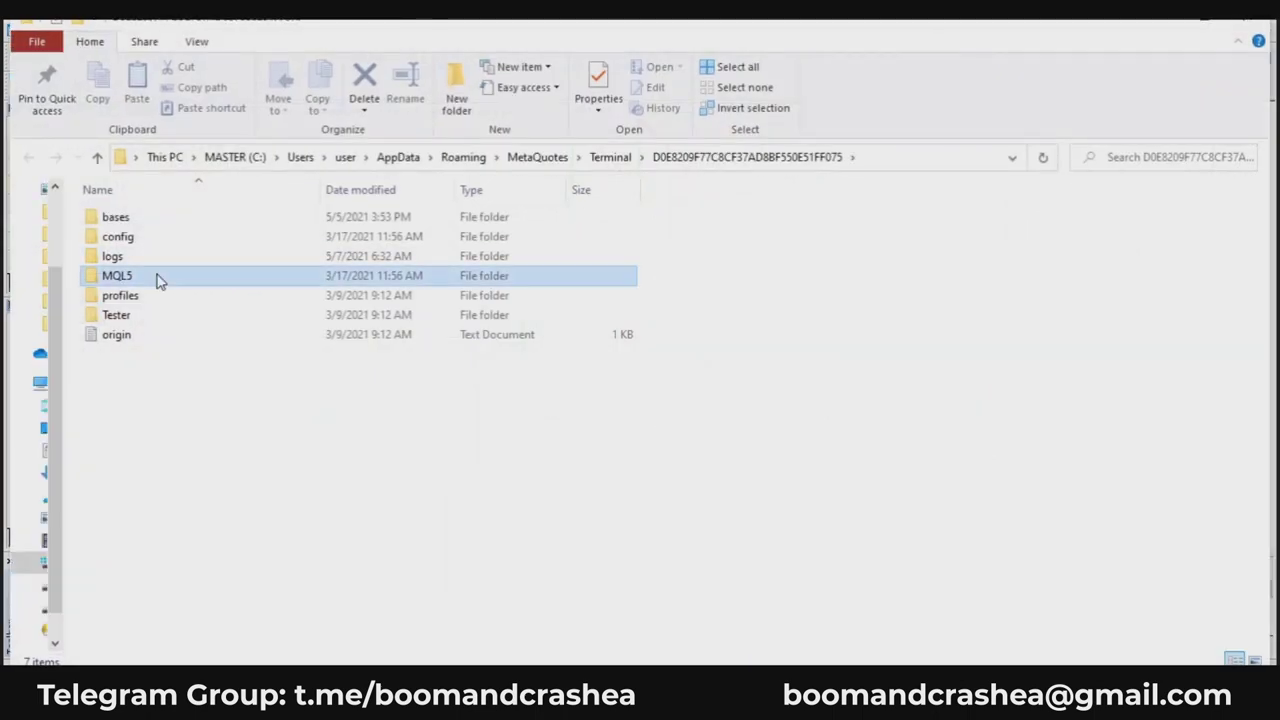
double_click(158, 278)
double_click(147, 218)
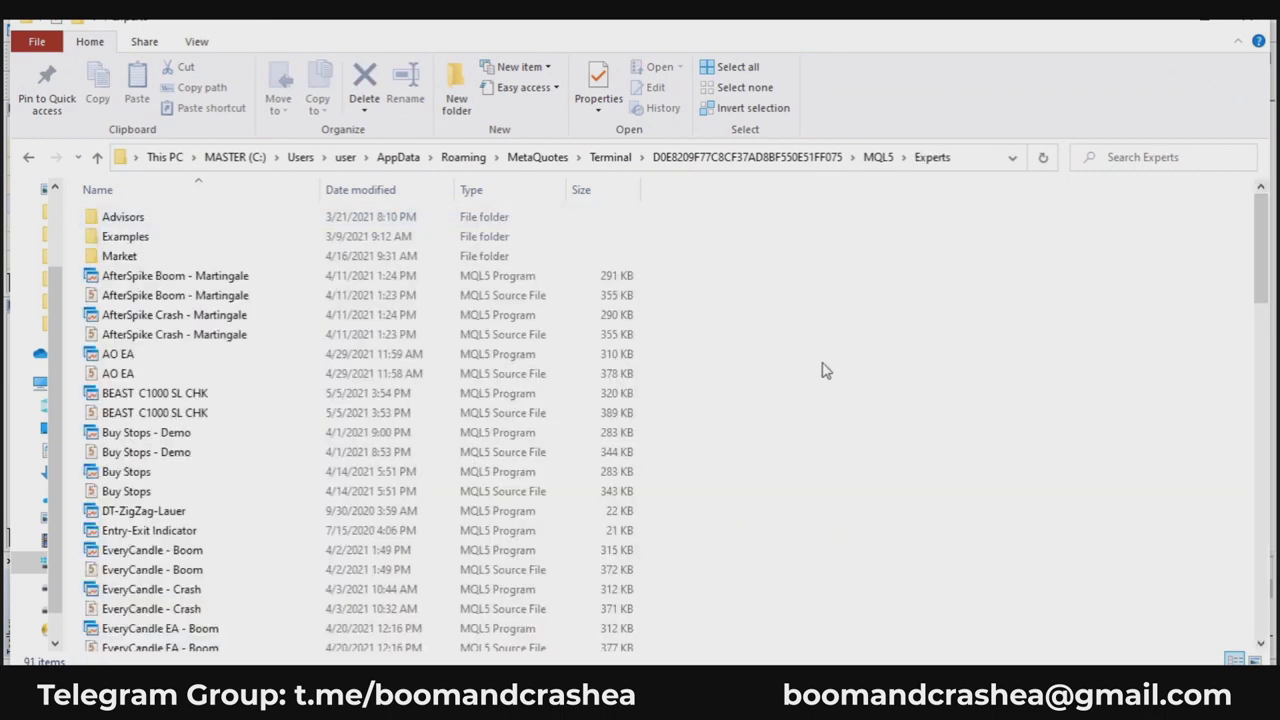
left_click(1250, 26)
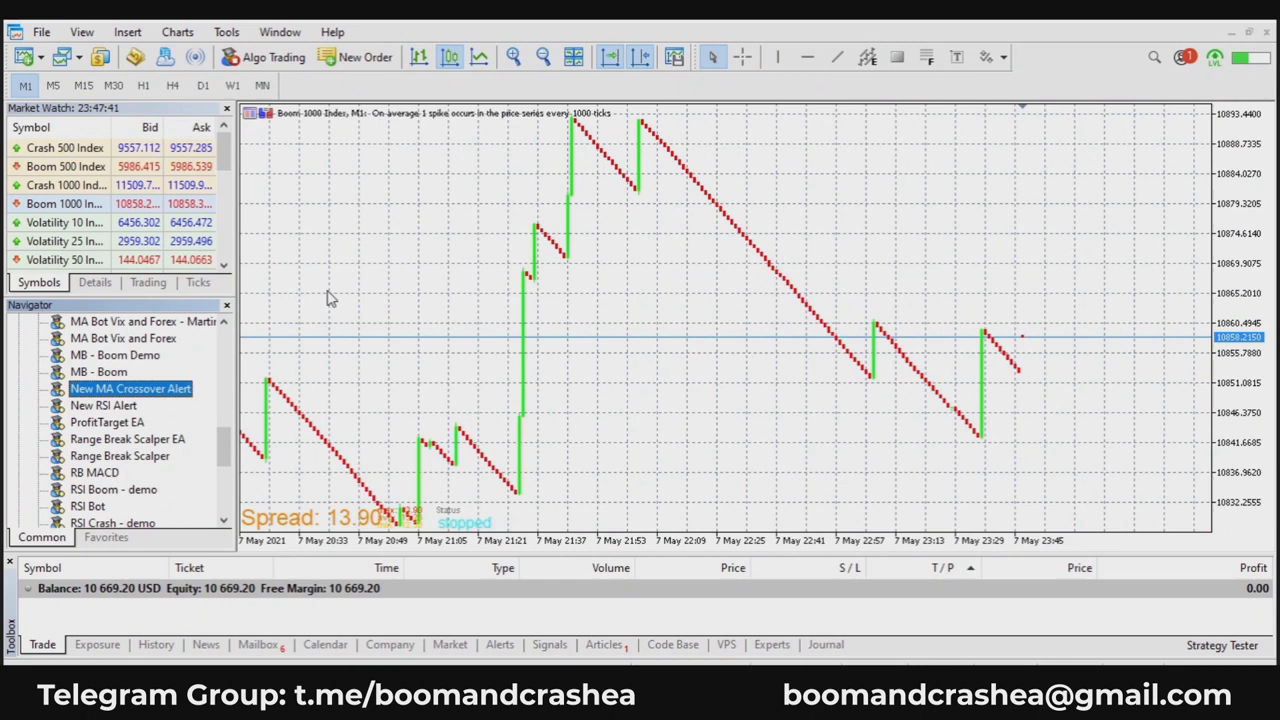
Refresh the Navigator's Expert Advisors group and select New MA Crossover Alert
left_click_drag(226, 450, 226, 335)
left_click(98, 376)
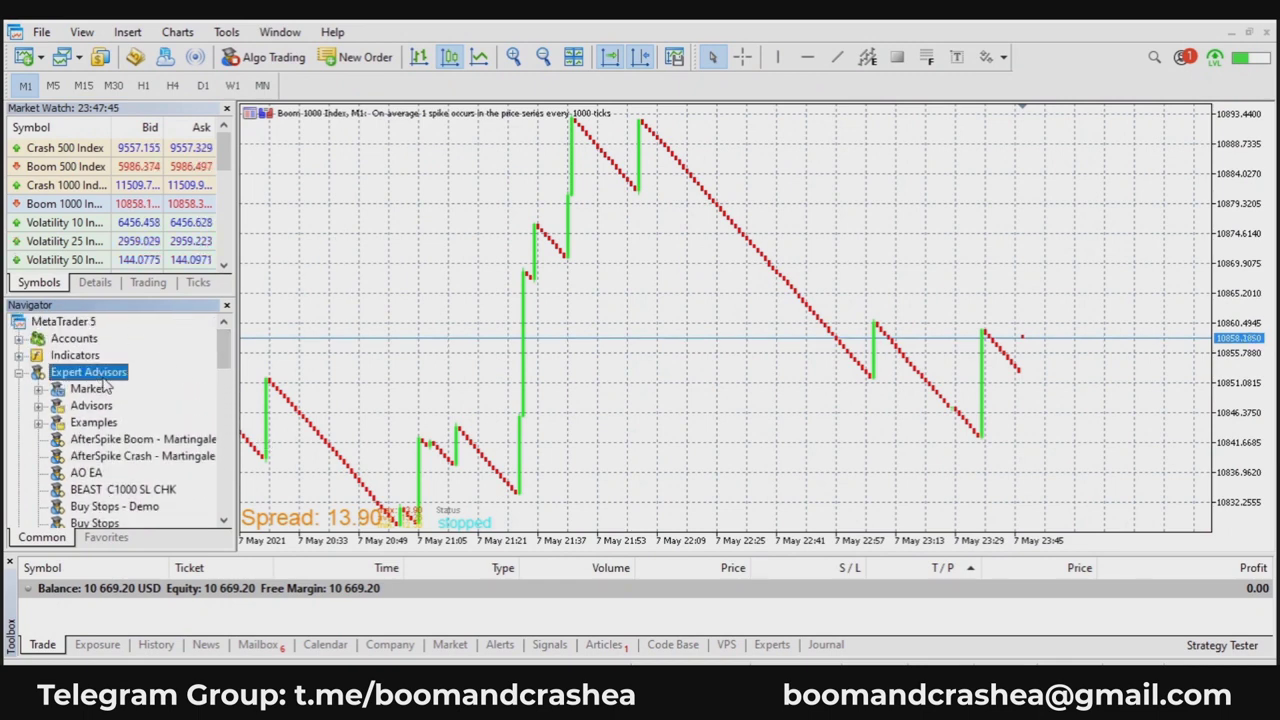
right_click(100, 376)
left_click(135, 480)
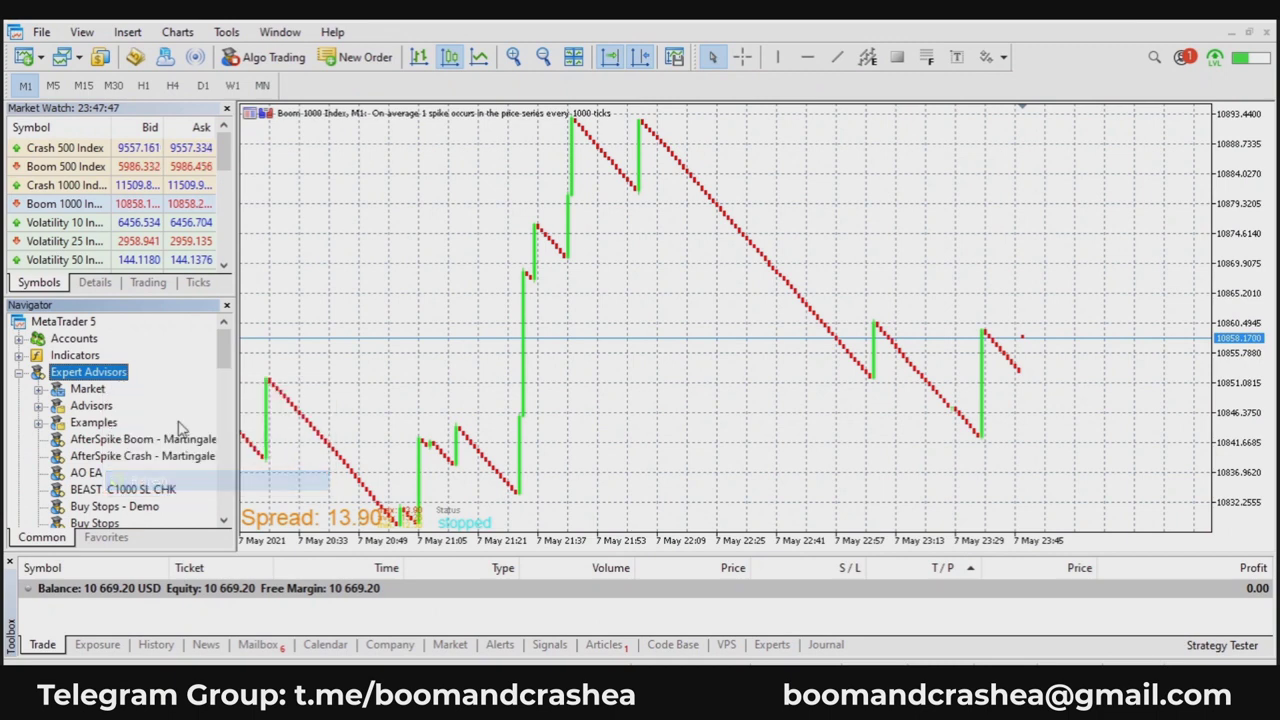
mouse_move(225, 345)
left_mouse_down()
mouse_move(222, 478)
mouse_move(222, 458)
left_mouse_up()
left_click(112, 406)
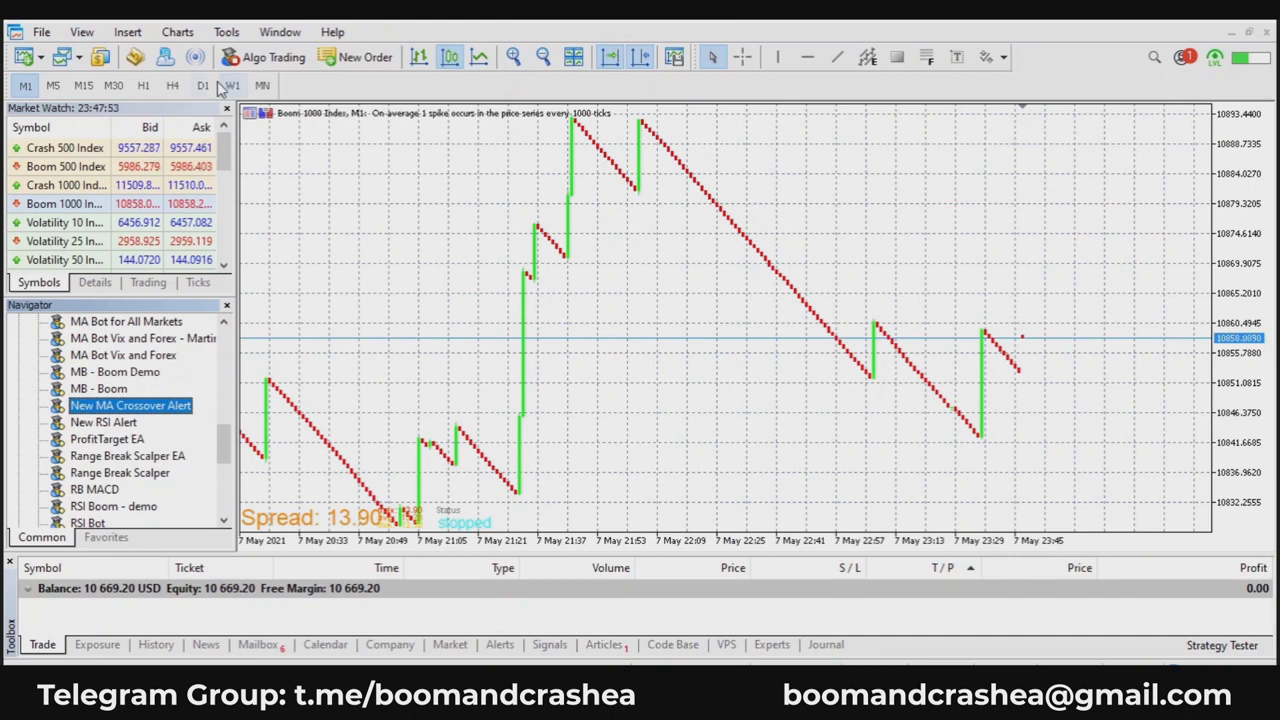
Add a default Moving Average to the Boom 1000 chart and zoom in
left_click(127, 31)
mouse_move(157, 54)
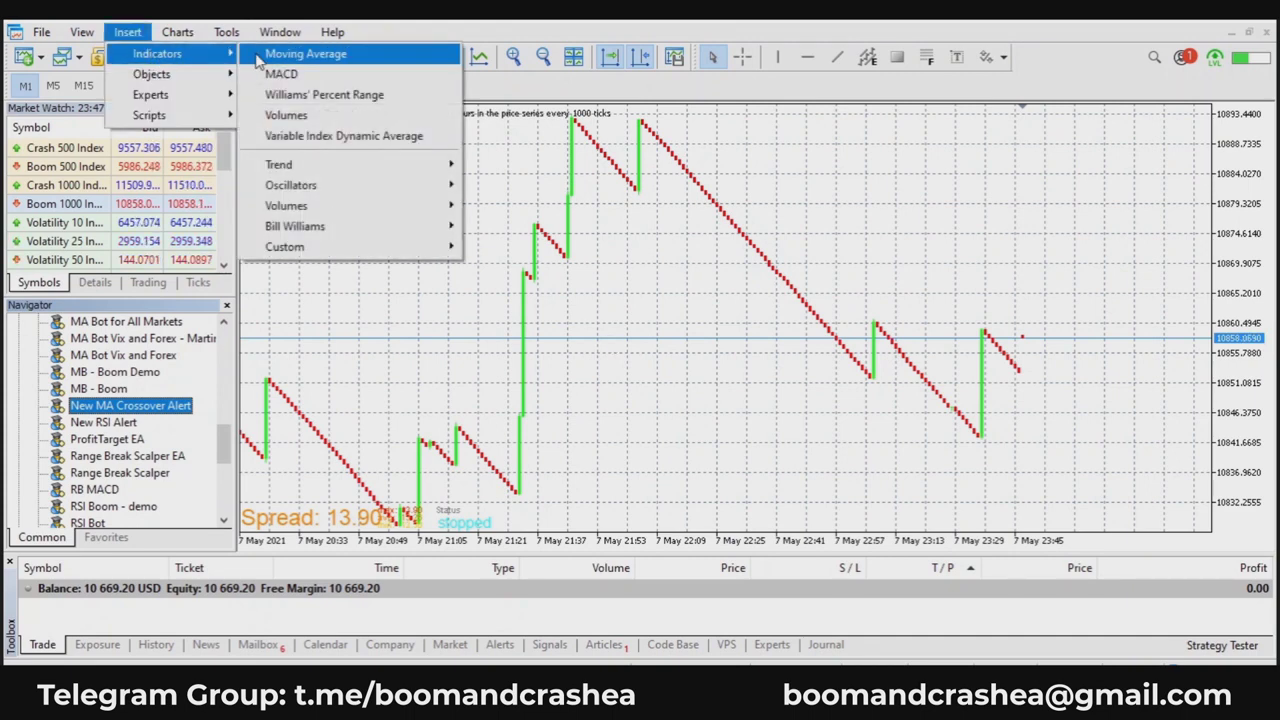
left_click(305, 53)
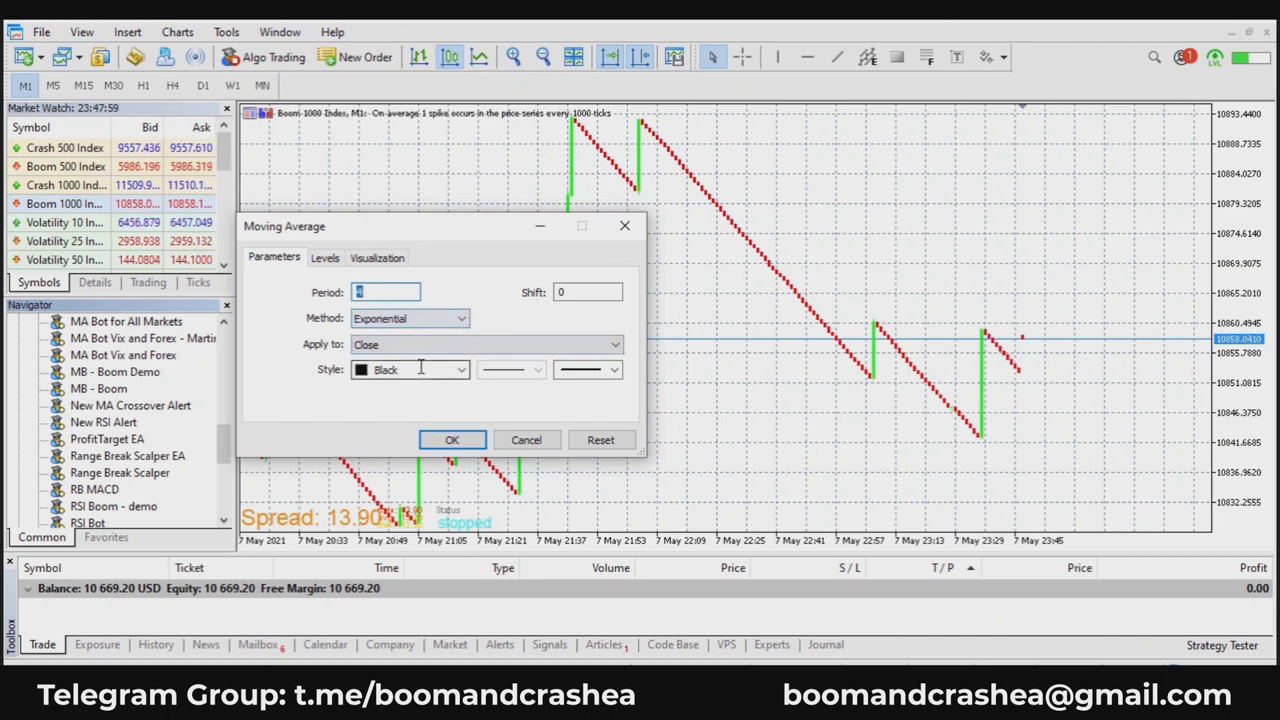
left_click(452, 441)
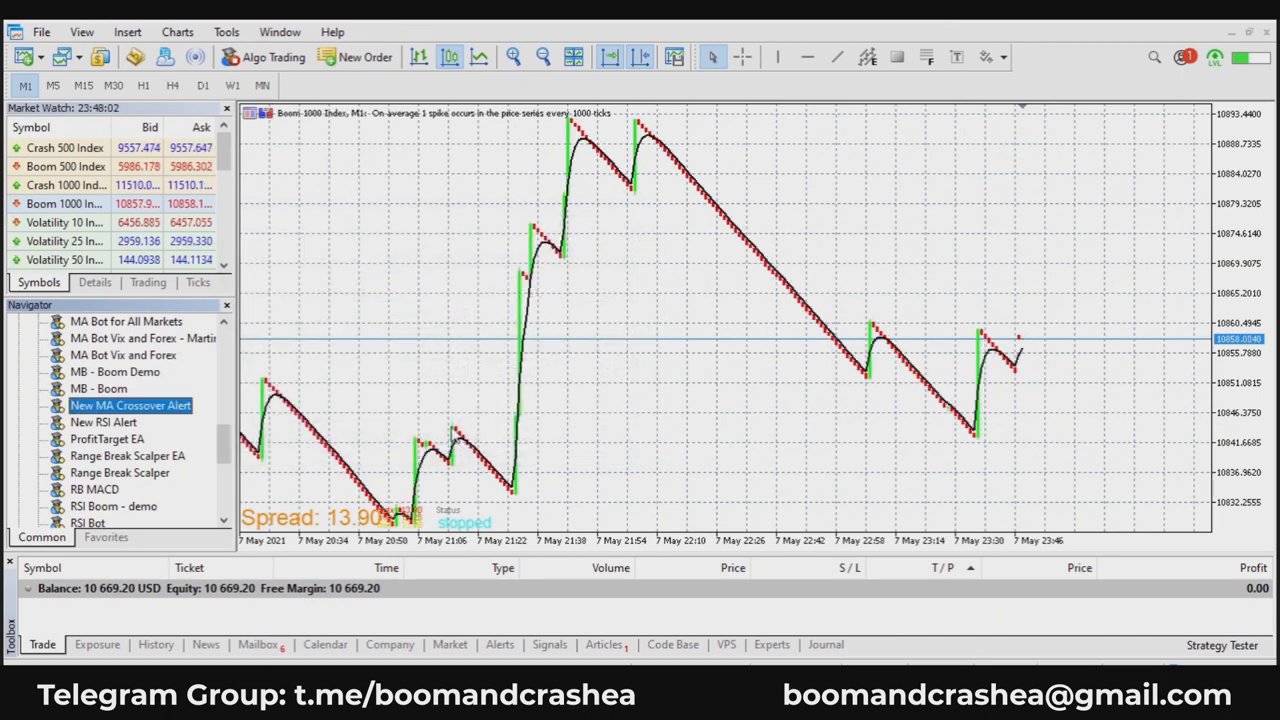
left_click(513, 57)
Add a second Moving Average with period 1 and a red line, then zoom in
left_click(127, 33)
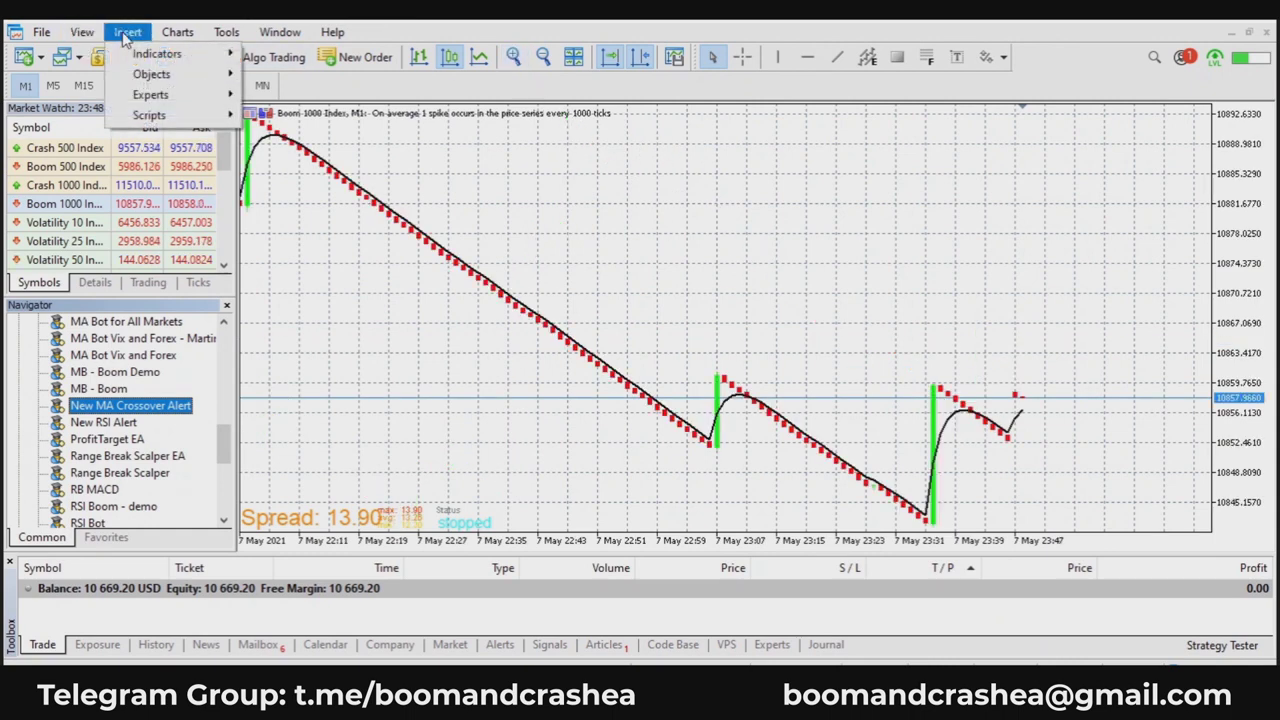
left_click(370, 48)
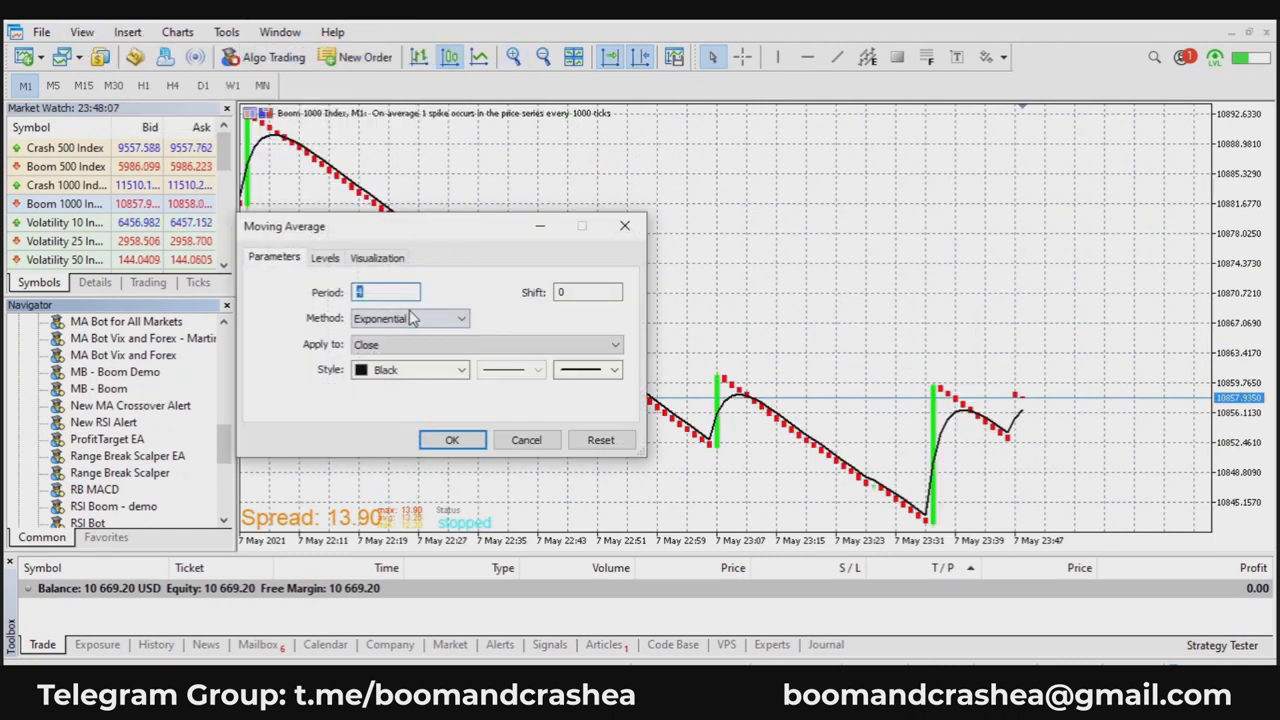
type("1")
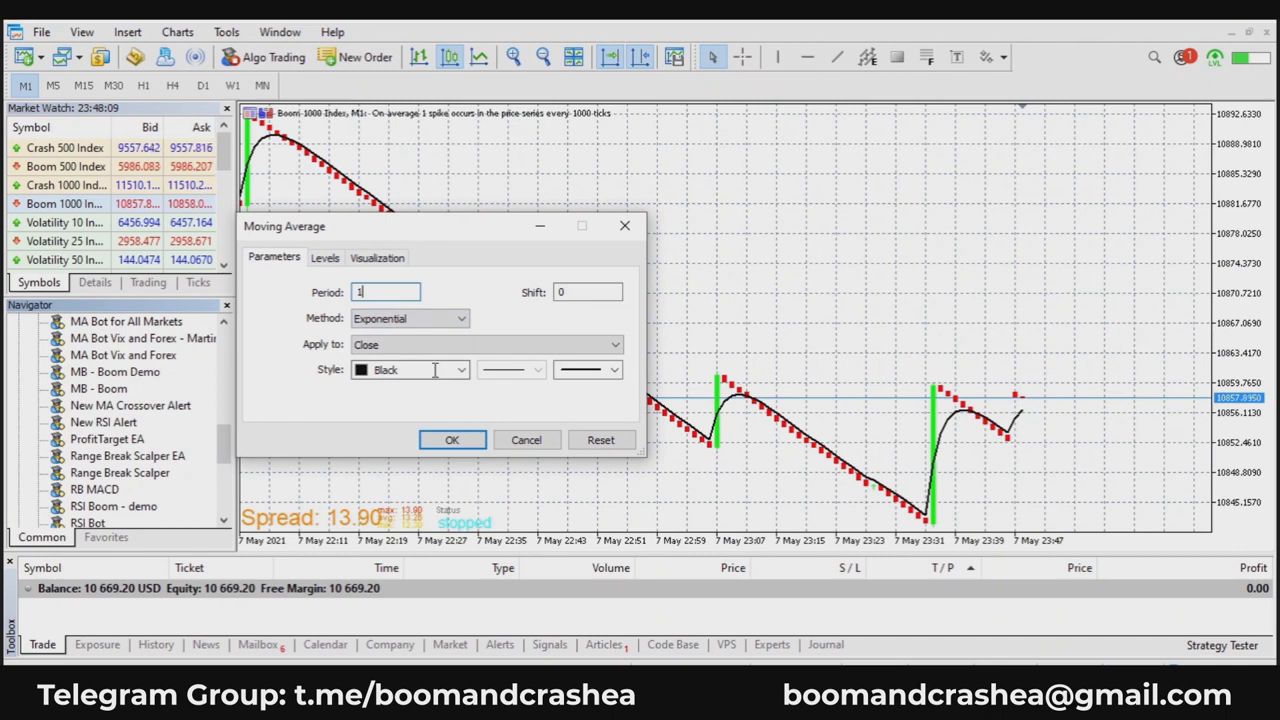
left_click(460, 370)
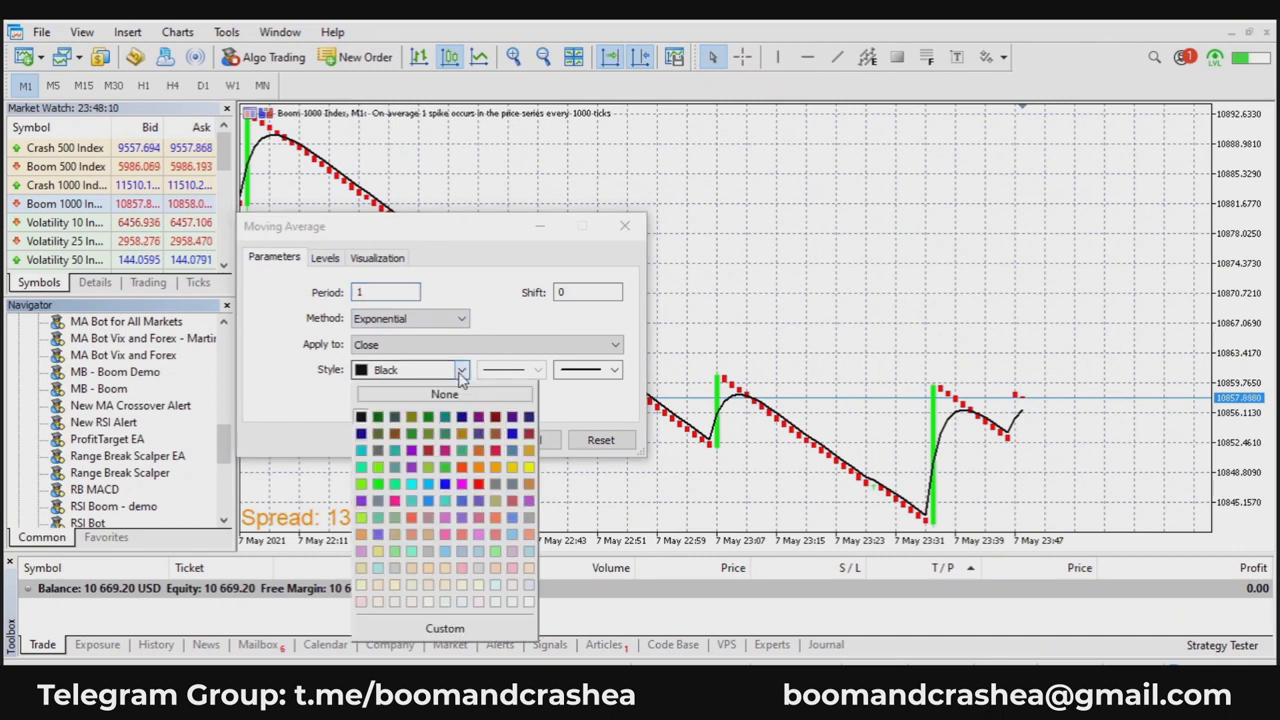
left_click(478, 485)
left_click(449, 437)
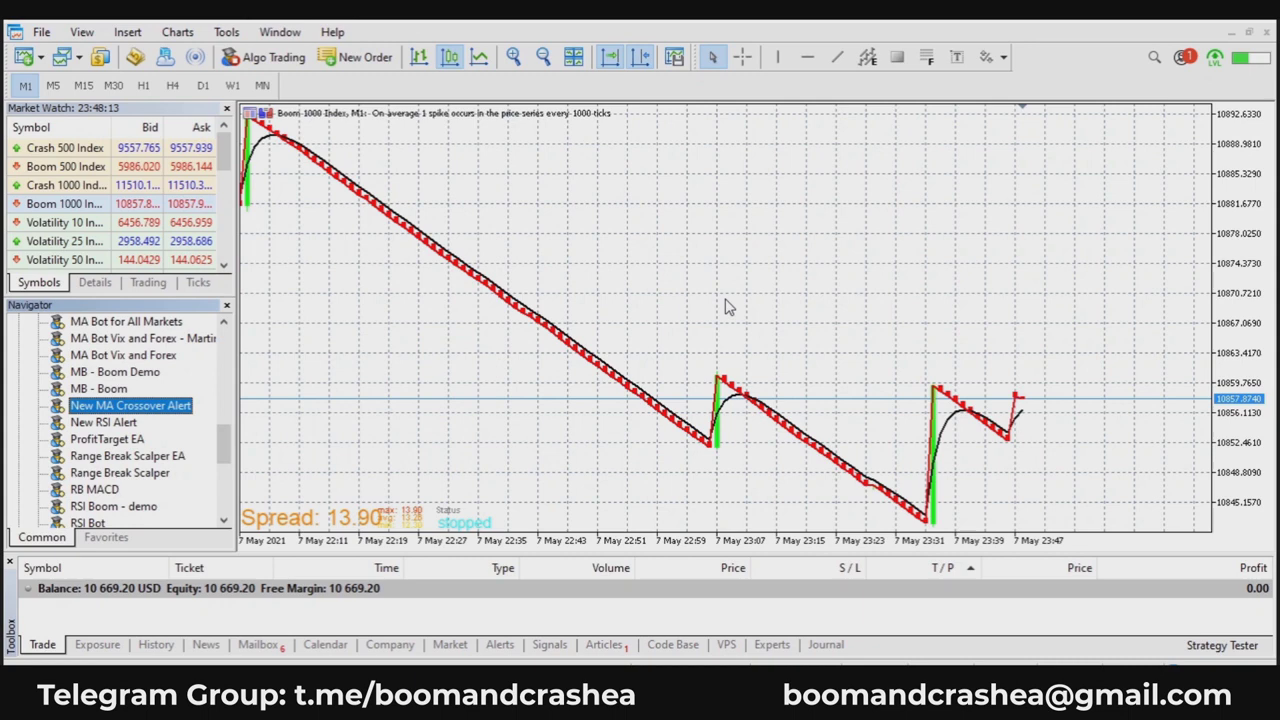
left_click(513, 57)
left_click(513, 57)
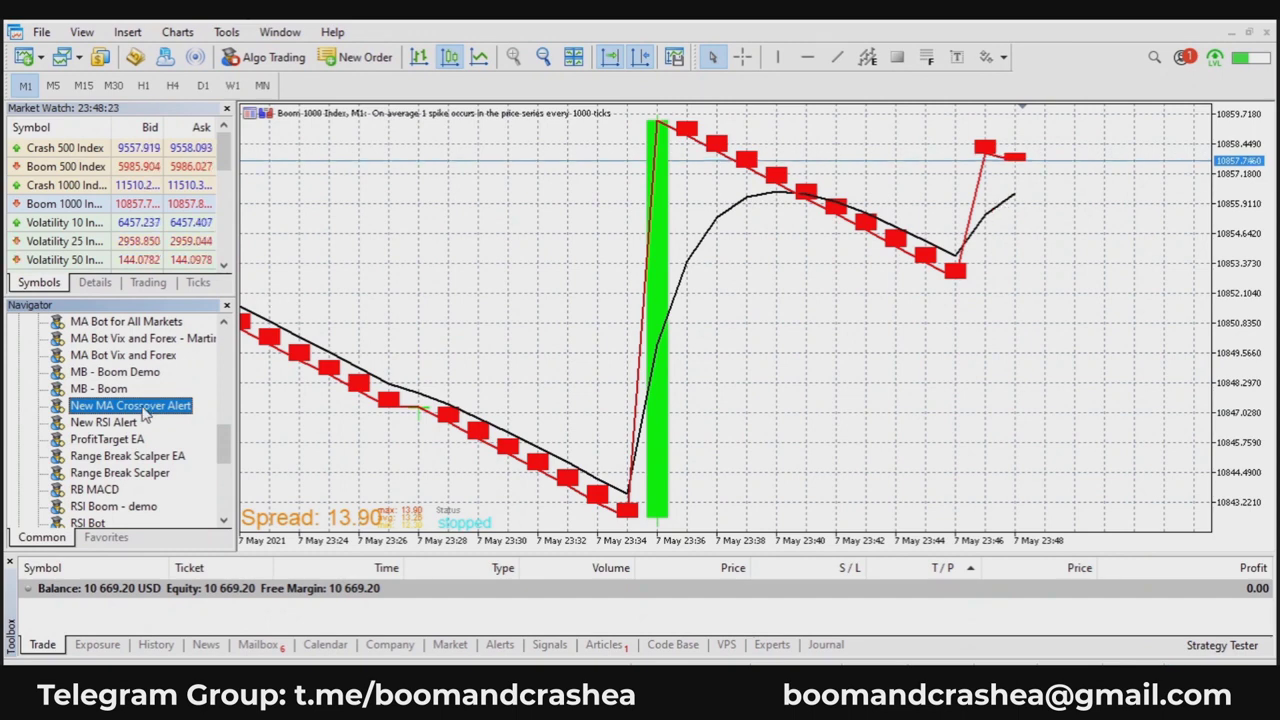
Attach New MA Crossover Alert to the Boom 1000 chart and show its Inputs tab
left_click_drag(145, 405, 590, 222)
left_click(405, 121)
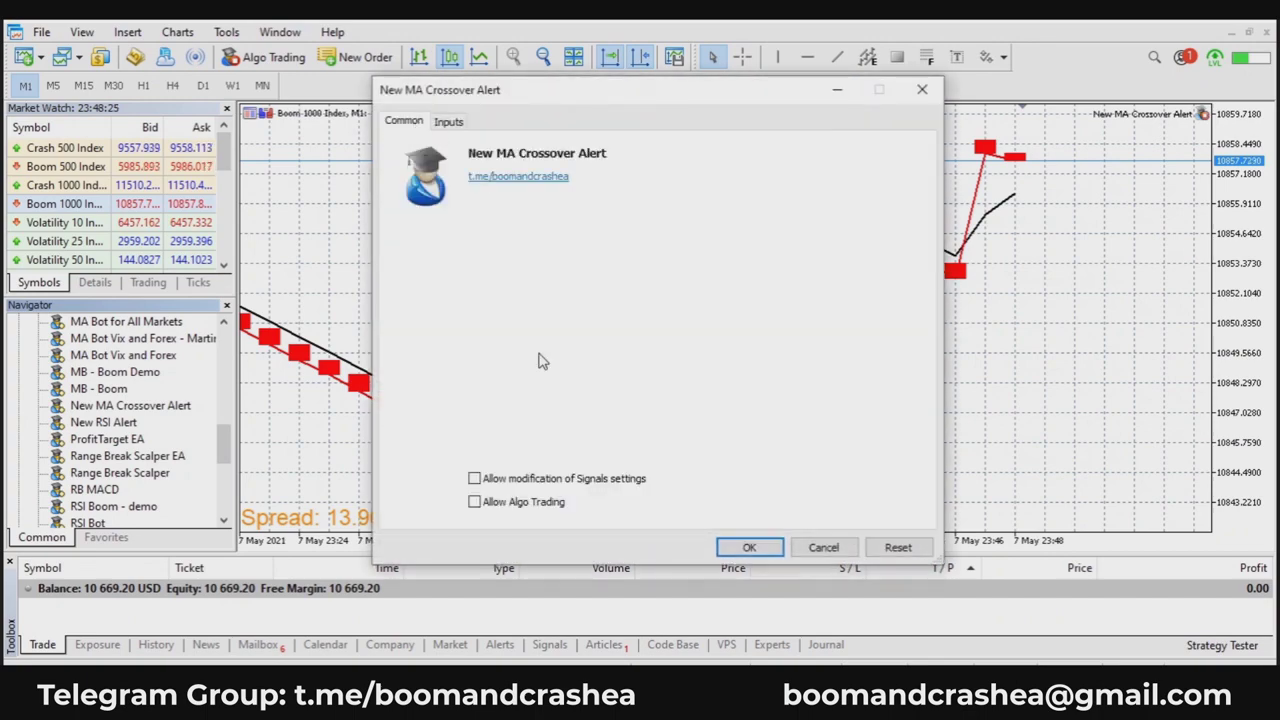
left_click(450, 122)
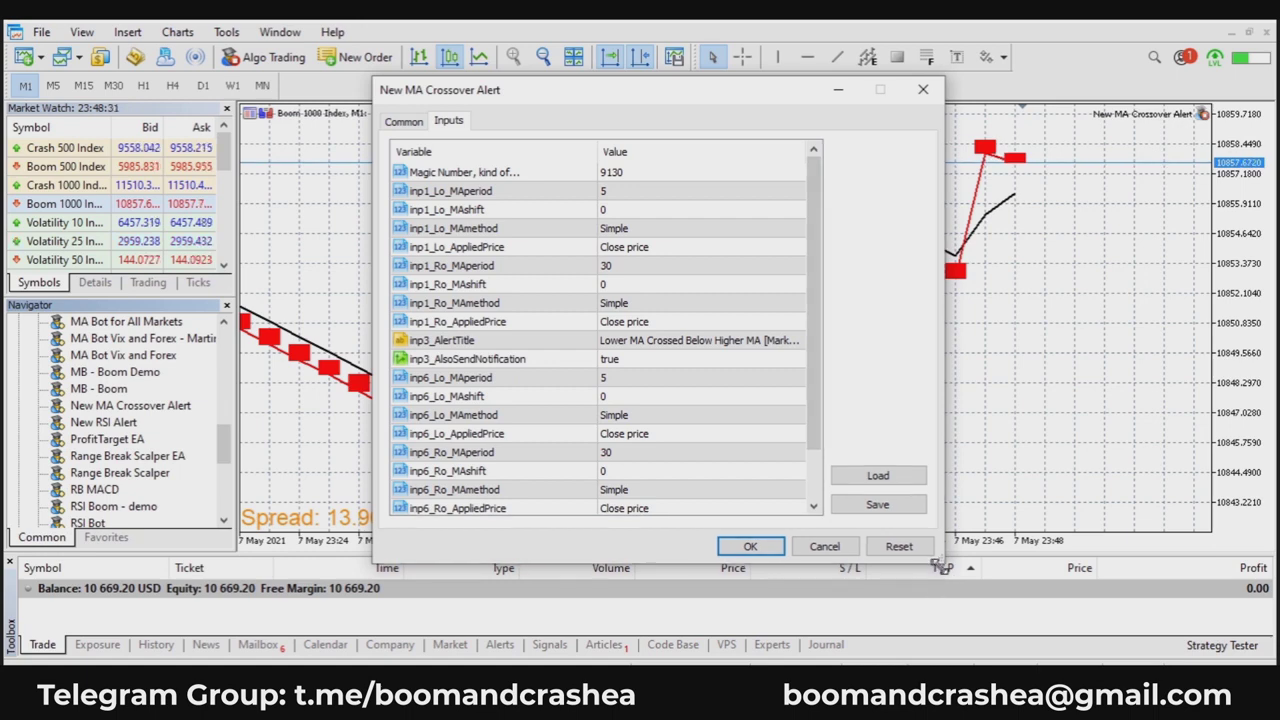
left_click_drag(941, 568, 1078, 569)
left_click_drag(669, 97, 511, 146)
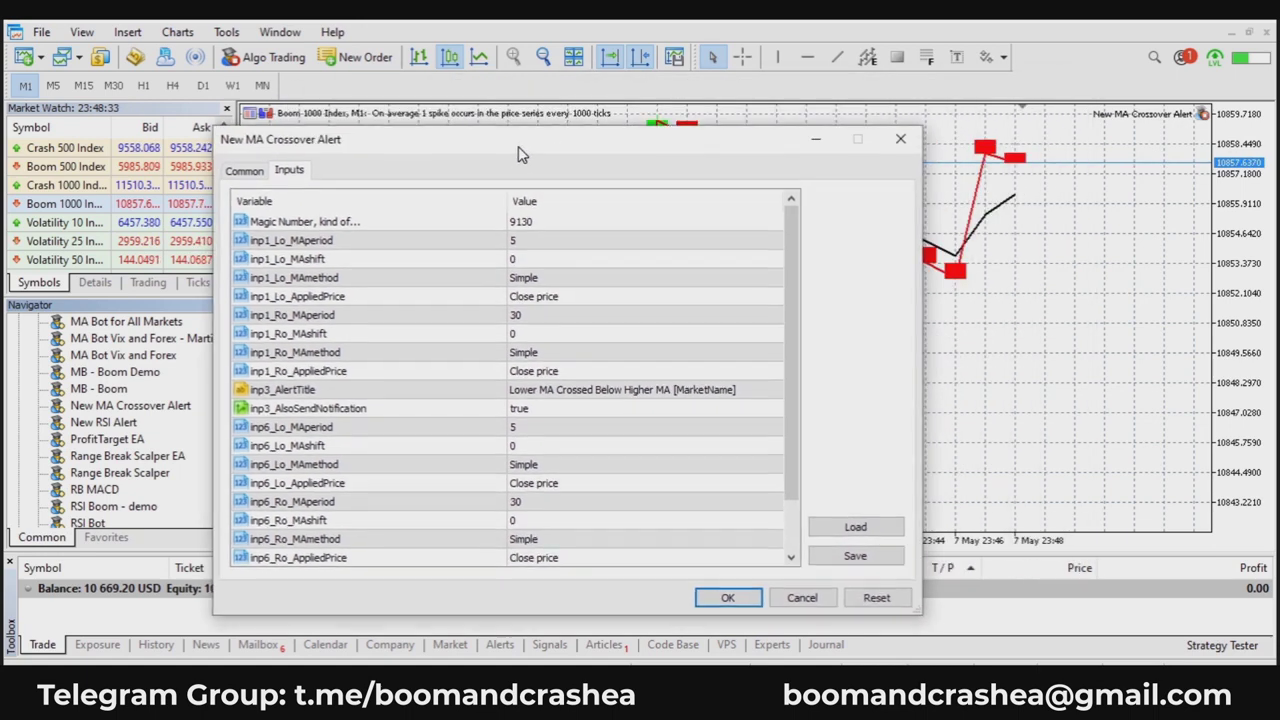
Replace MarketName with Boom1000 in the below-crossover alert title (inp3_AlertTitle)
double_click(680, 390)
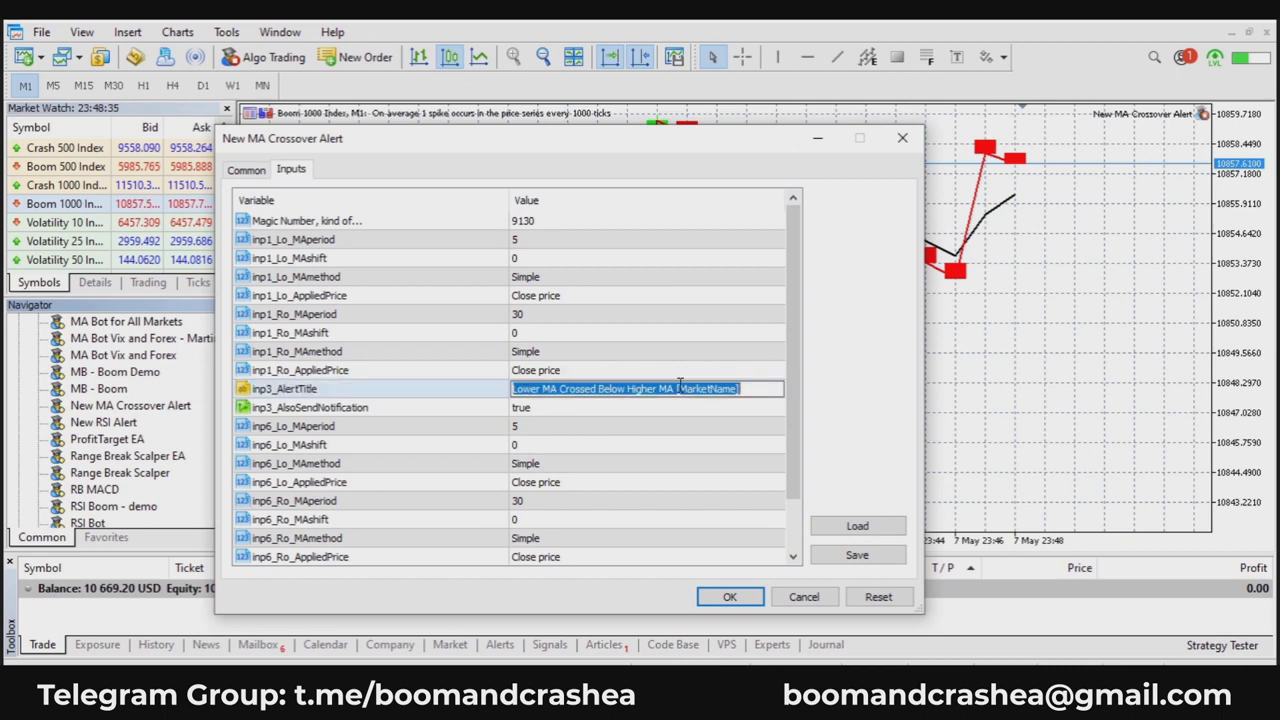
left_click(679, 388)
left_click_drag(679, 388, 733, 388)
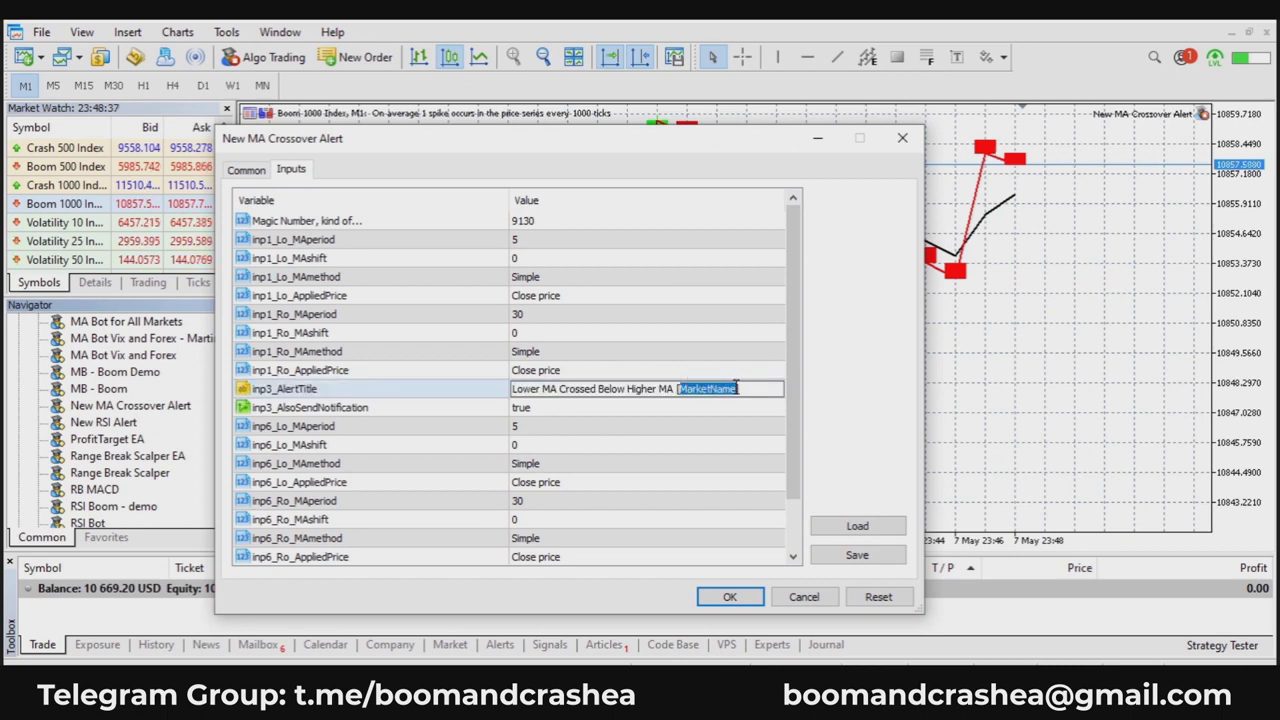
type("Boom 1")
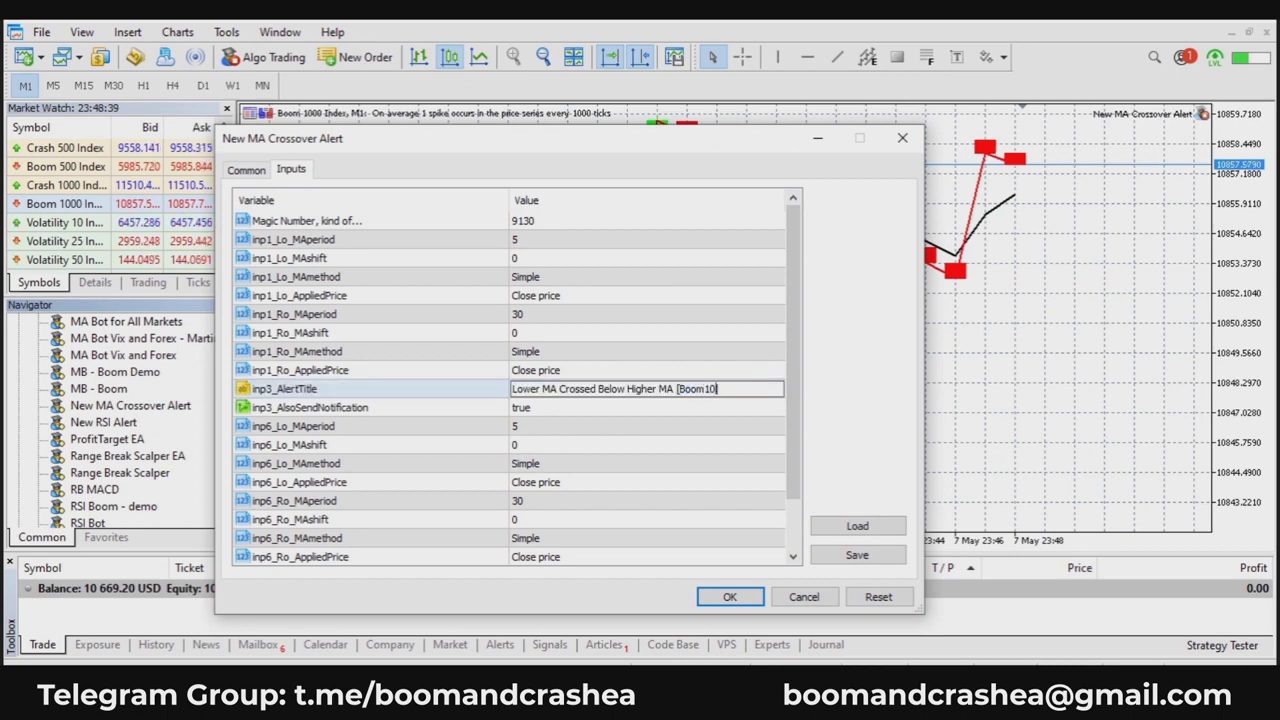
type("000]")
left_click_drag(738, 388, 679, 389)
key("ctrl+c")
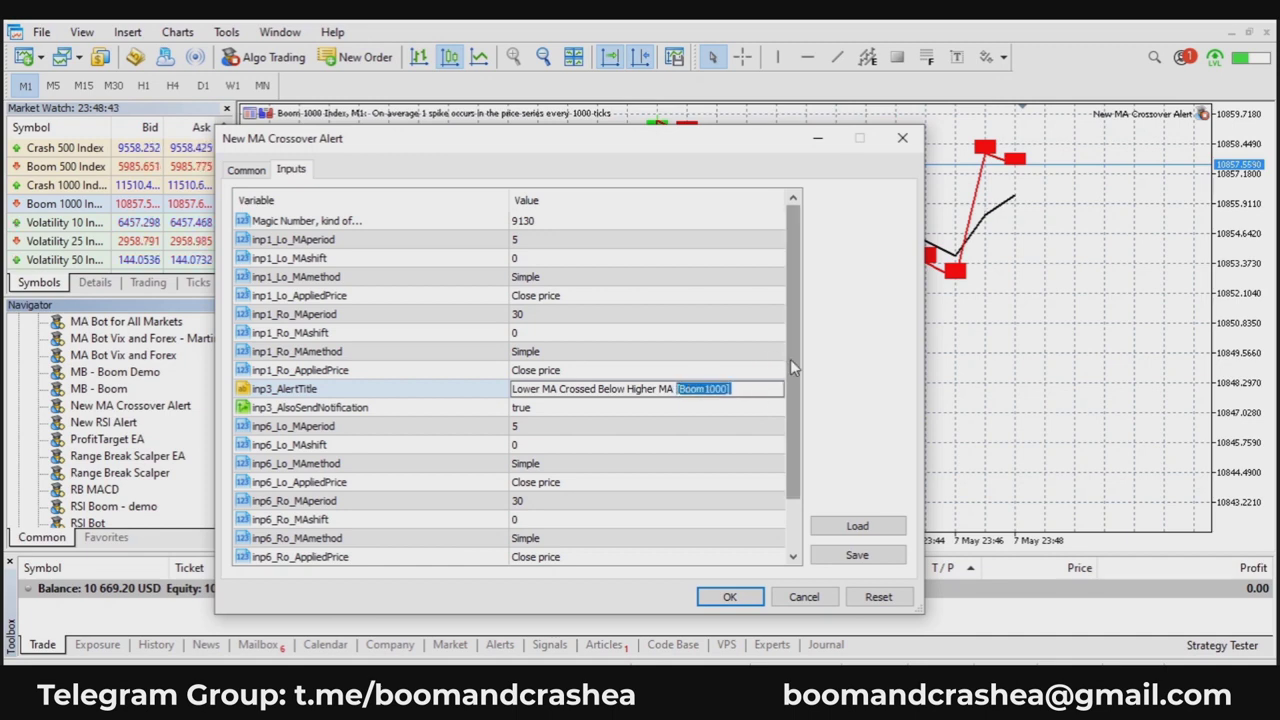
Paste Boom1000 over MarketName in the above-crossover alert title (inp8_AlertTitle)
scroll(790, 367, "down", 1)
left_click(680, 519)
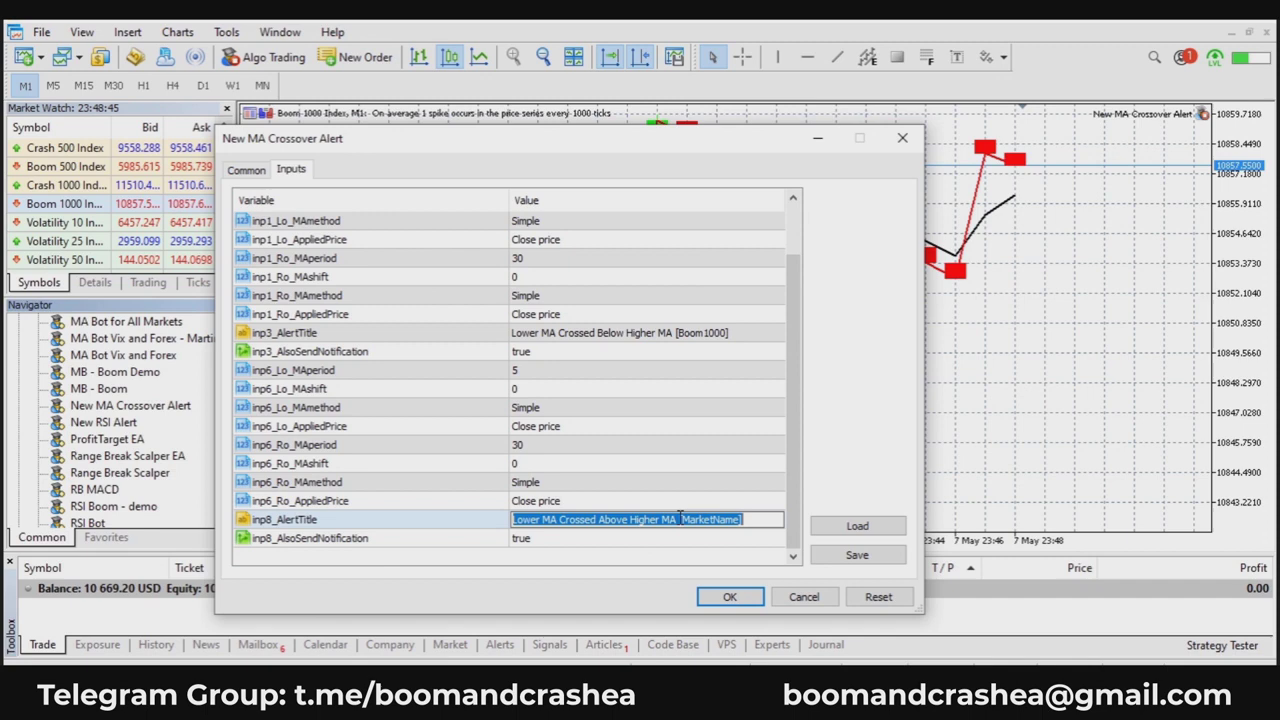
left_click_drag(679, 519, 787, 519)
key("ctrl+v")
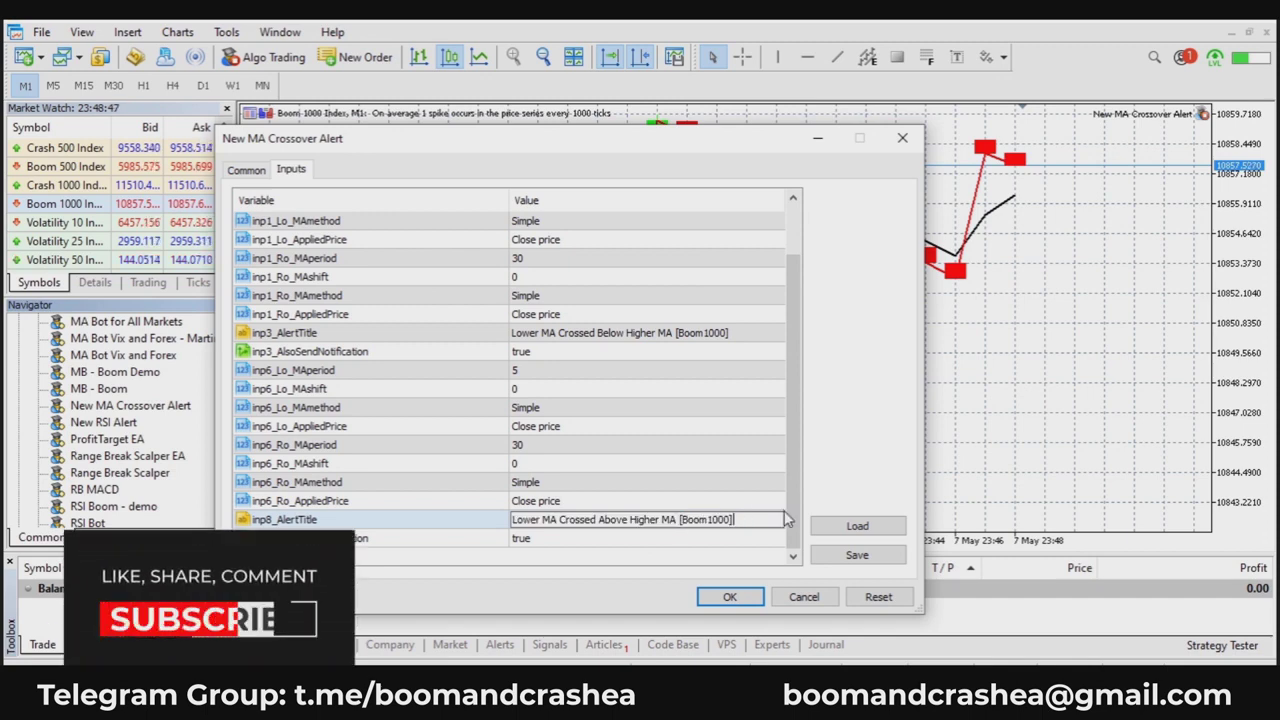
scroll(786, 349, "up", 1)
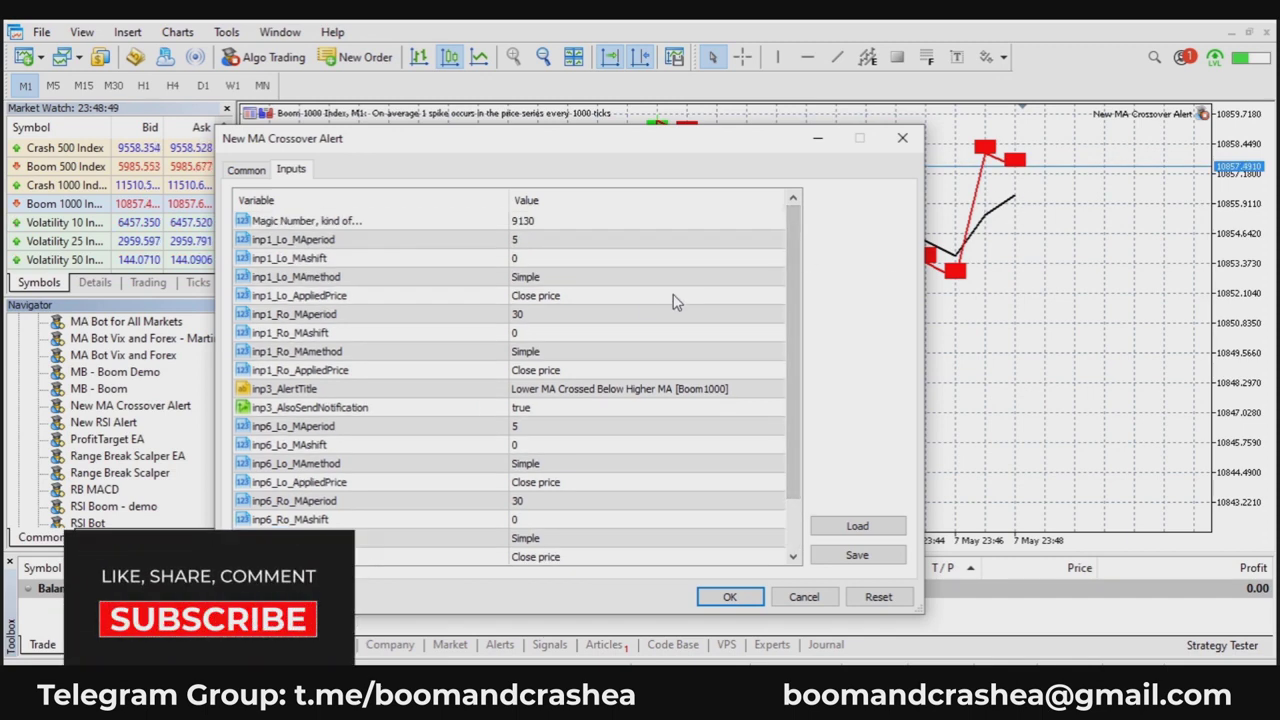
Set the first MA pair's periods to 1 and 4, both methods Exponential
left_click(524, 241)
type("1")
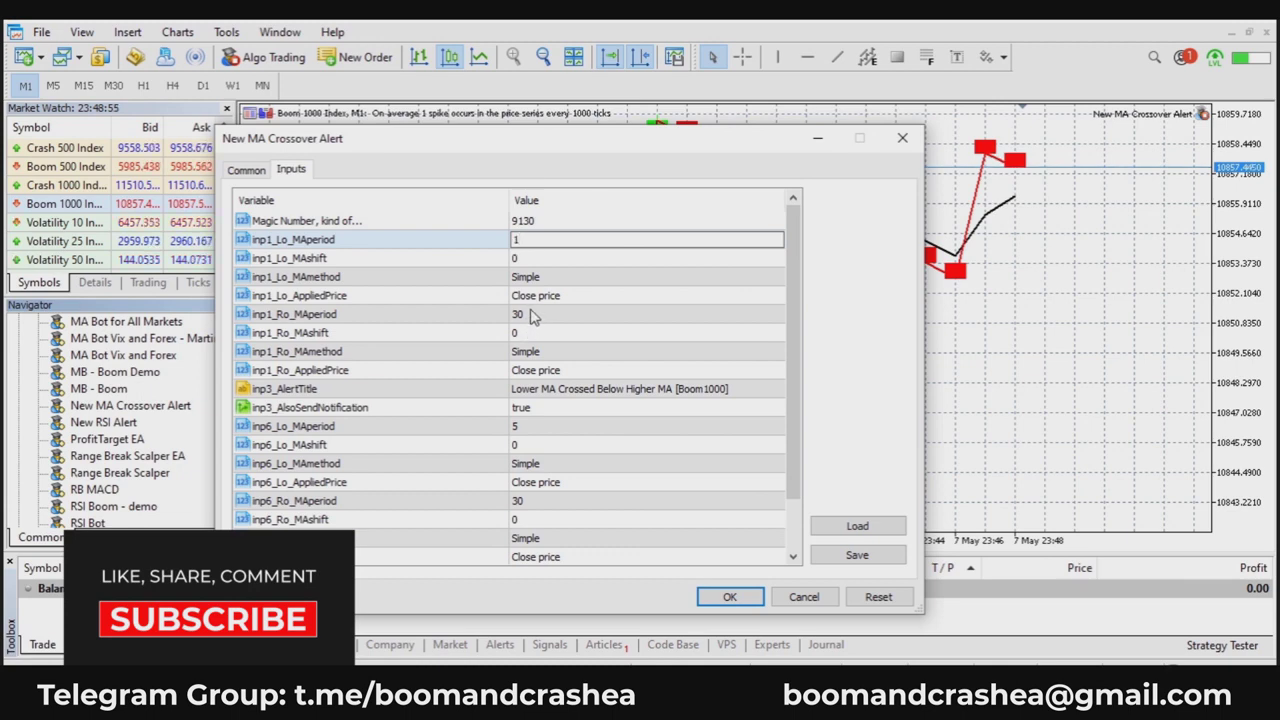
left_click(525, 316)
type("4")
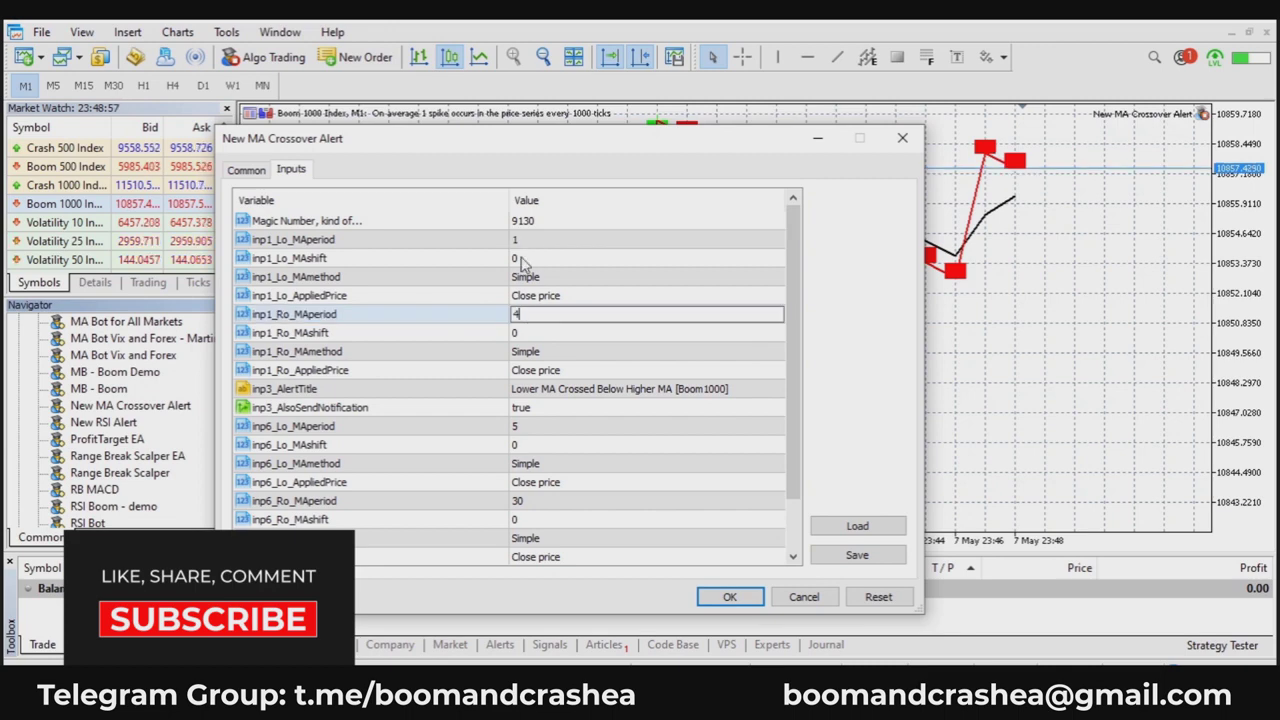
left_click(522, 244)
left_click(534, 280)
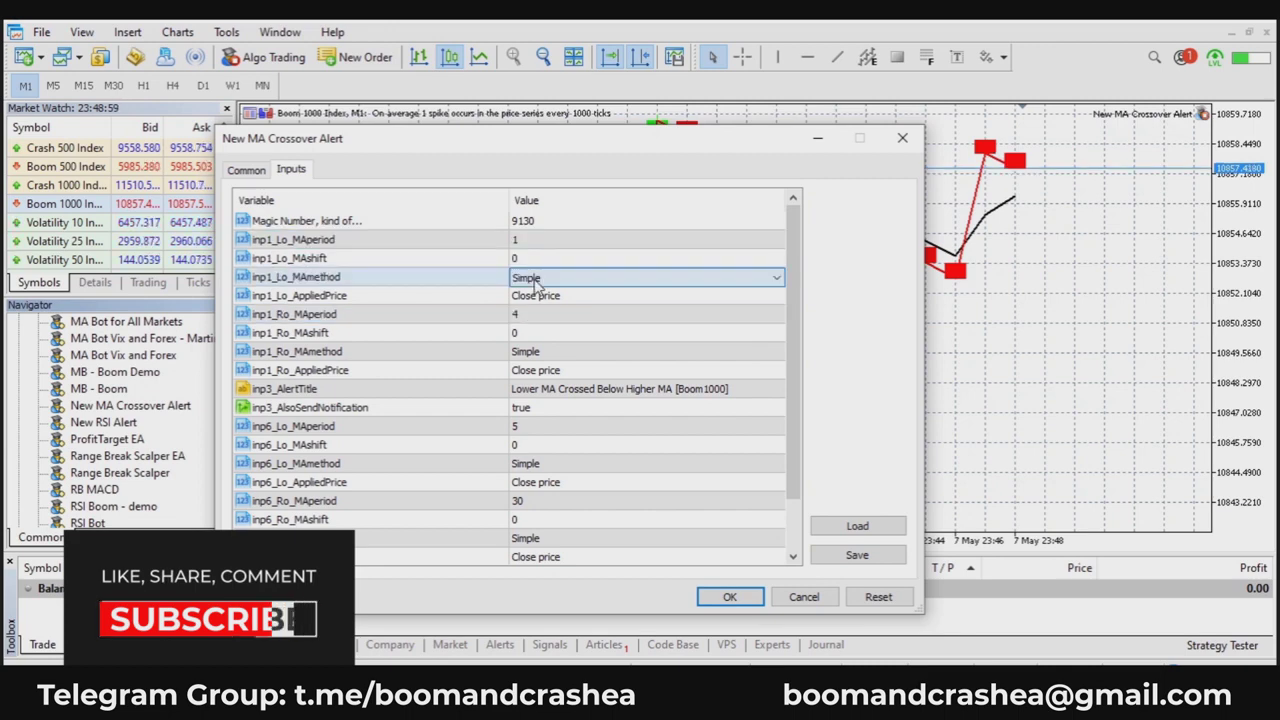
left_click(534, 280)
left_click(540, 302)
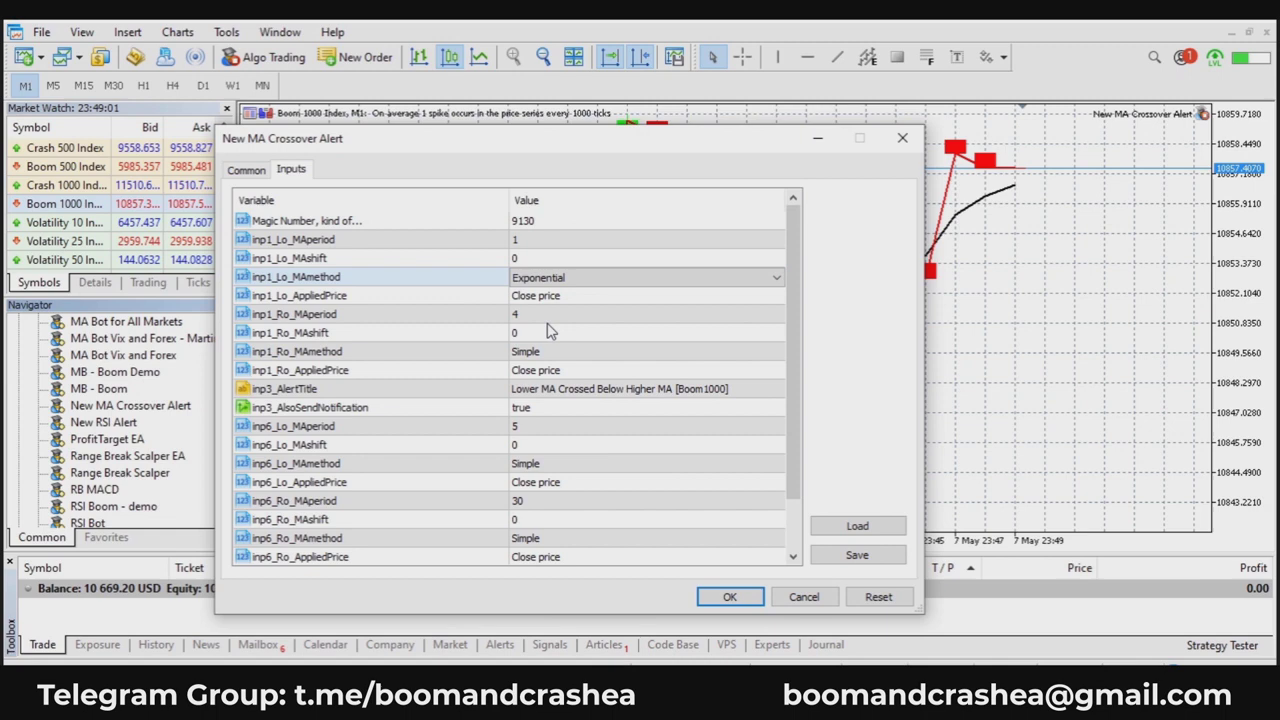
left_click(552, 352)
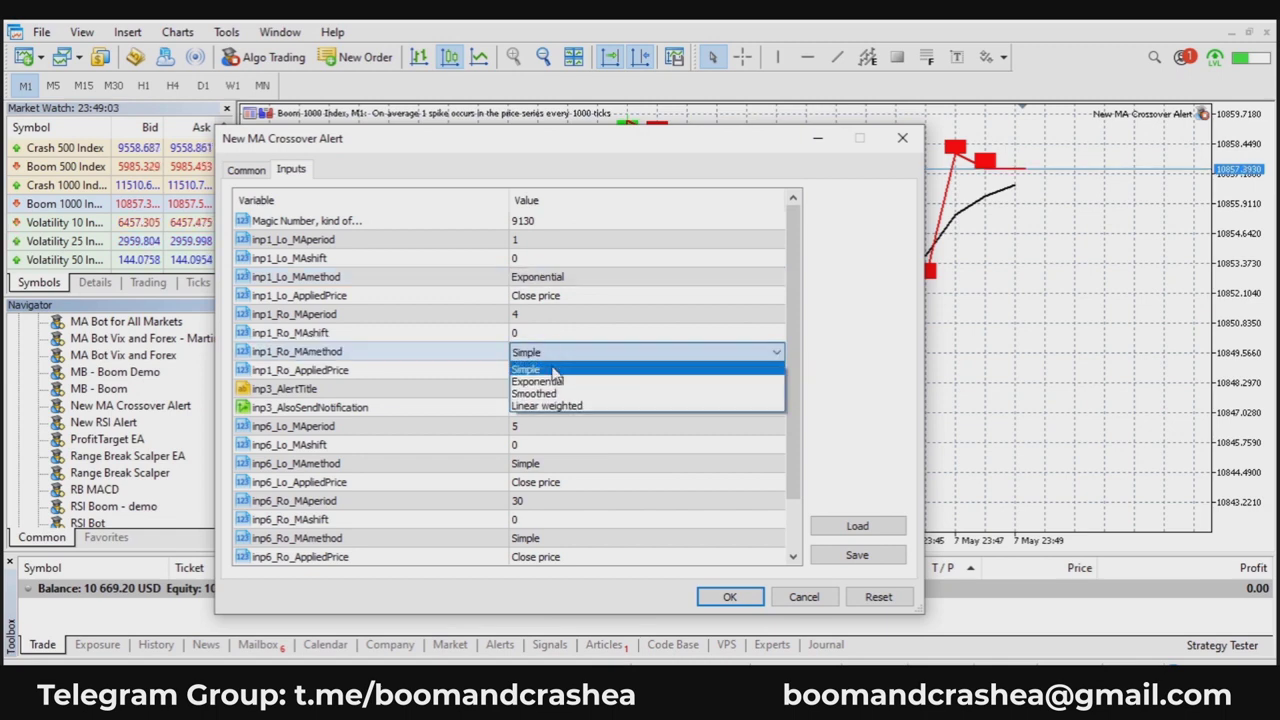
left_click(554, 381)
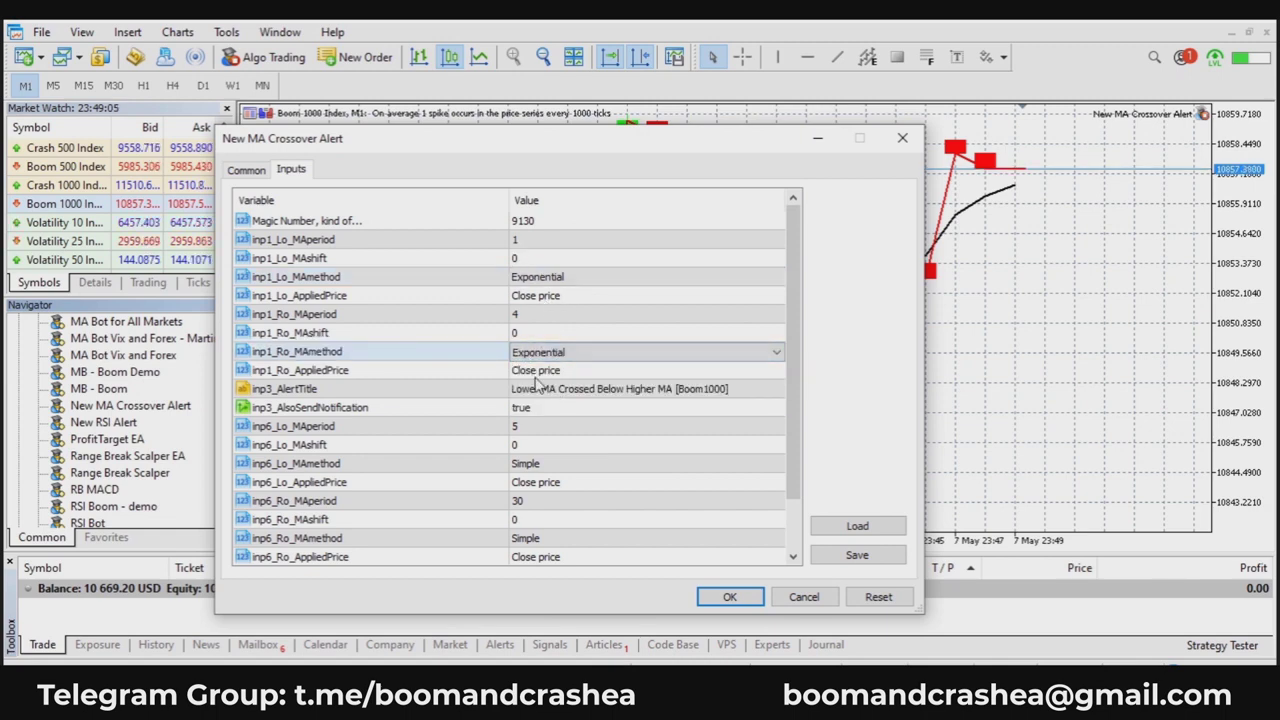
left_click(540, 411)
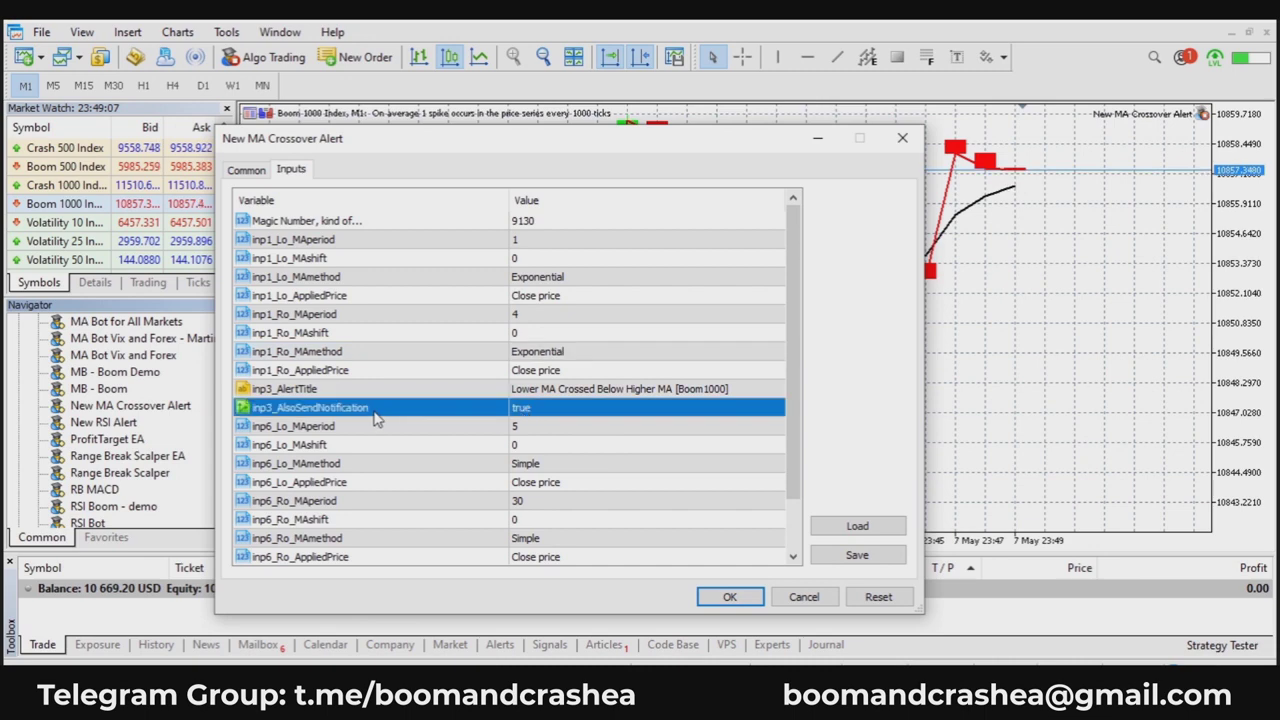
Set the second MA pair's periods to 1 and 4, both Exponential, and apply the settings
double_click(516, 428)
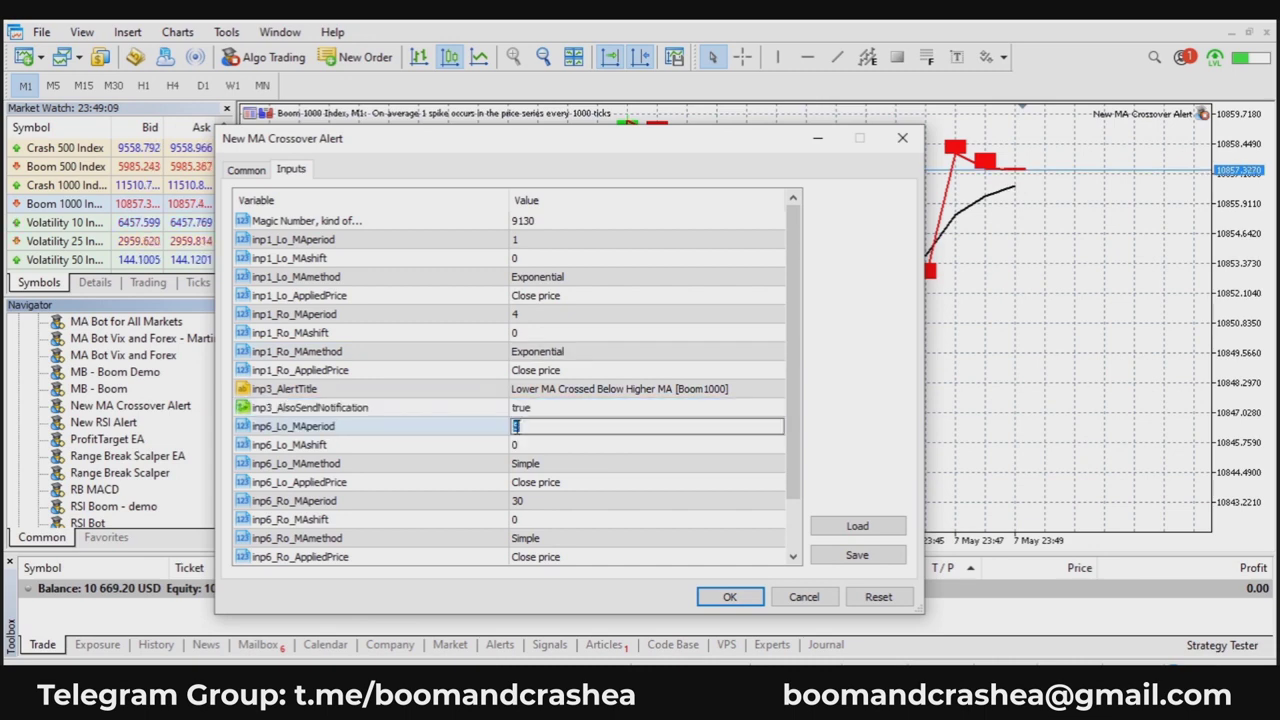
type("1")
double_click(535, 500)
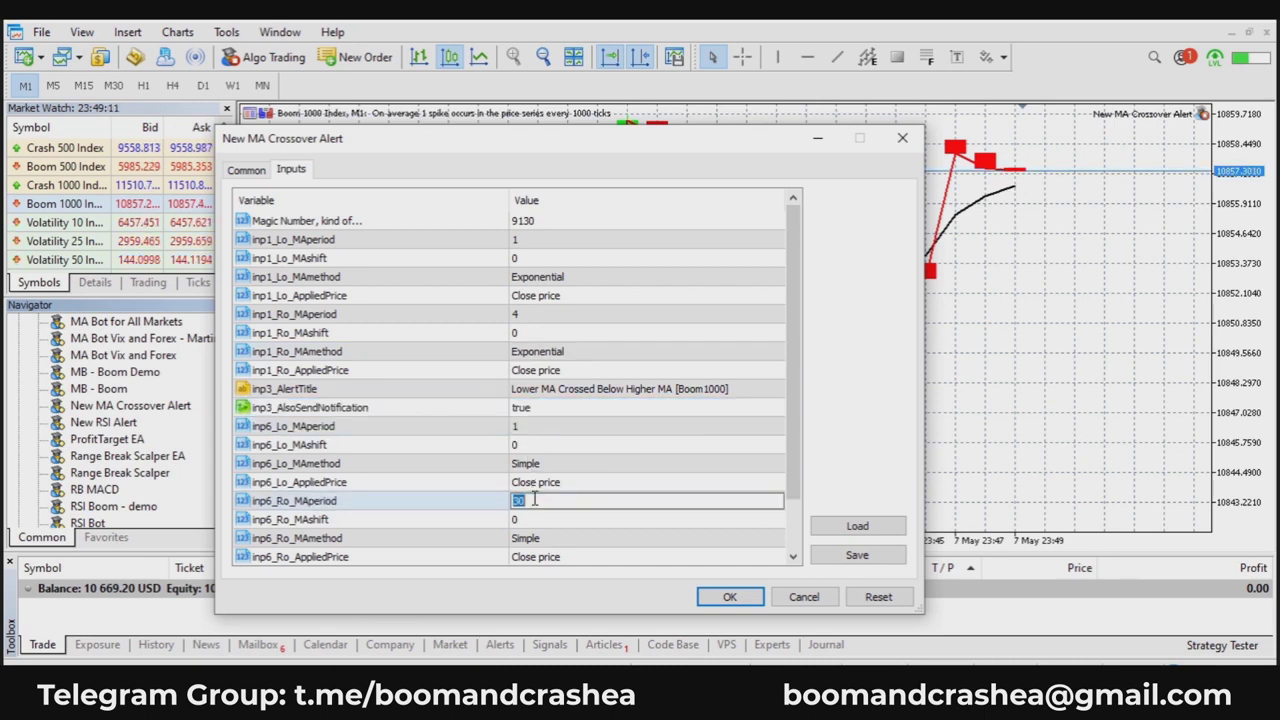
type("4")
left_click(557, 460)
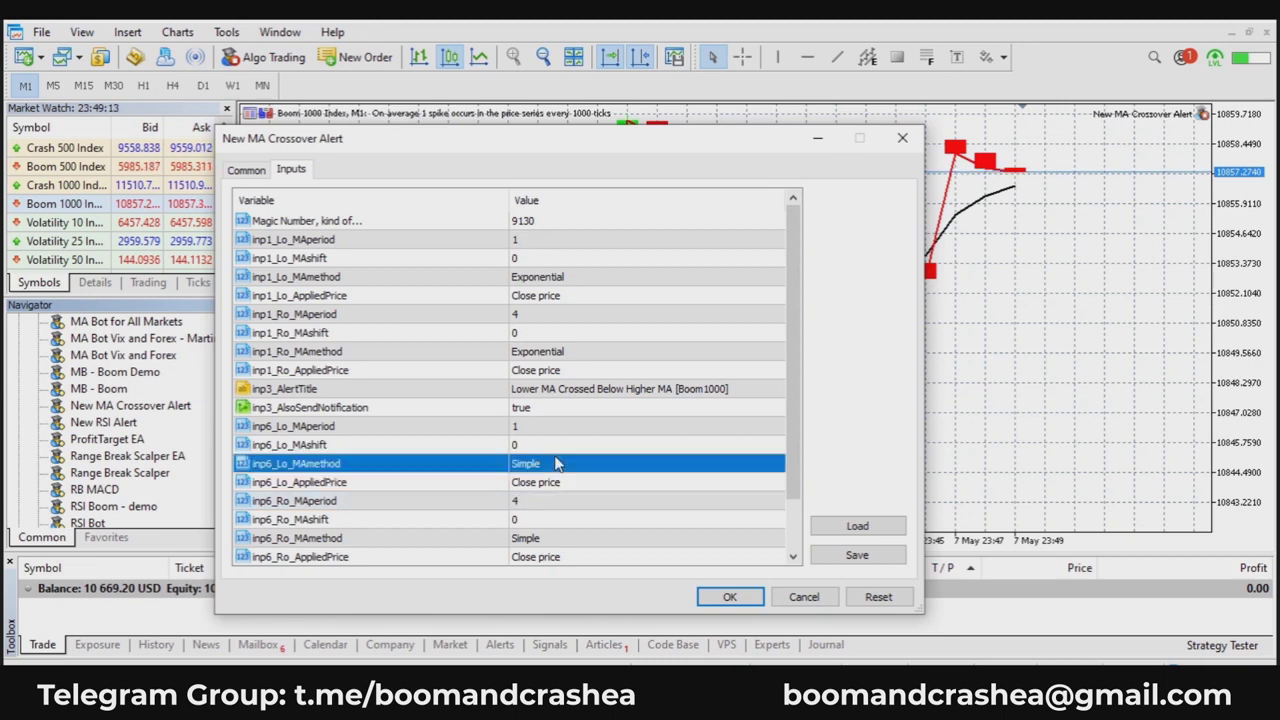
left_click(557, 464)
left_click(540, 493)
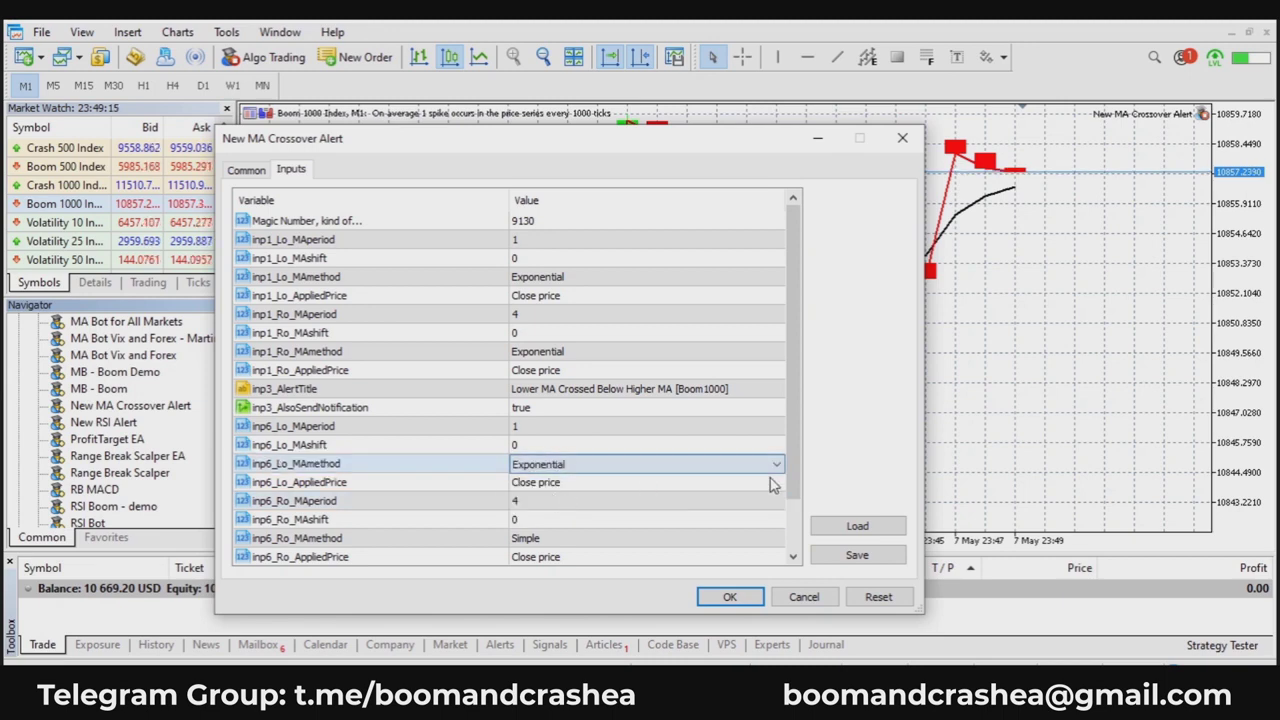
left_click(797, 537)
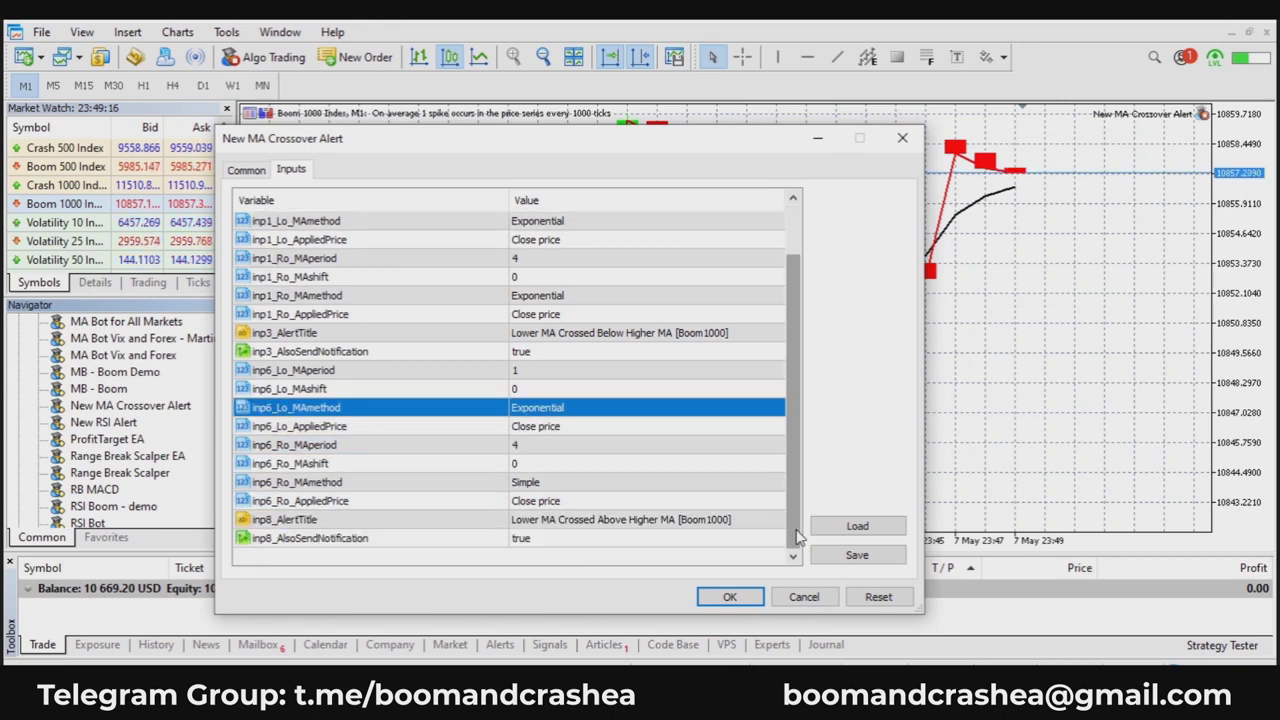
left_click(541, 482)
left_click(541, 482)
left_click(541, 482)
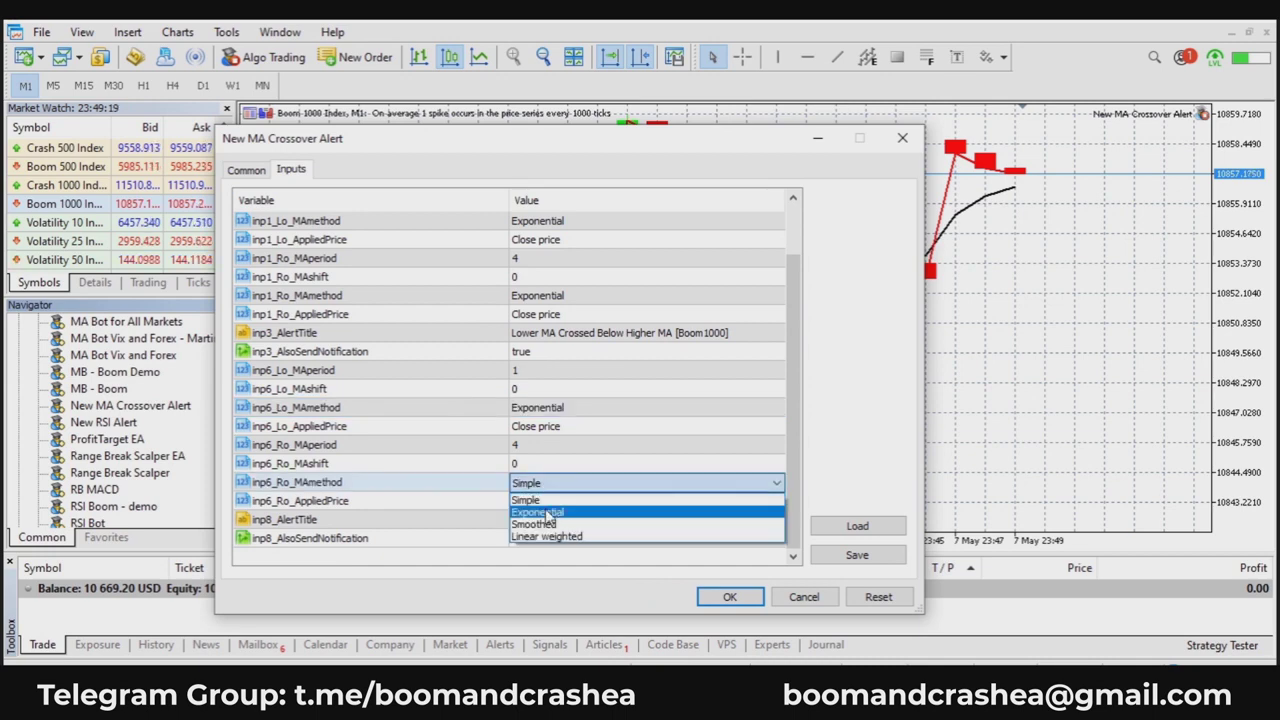
left_click(545, 501)
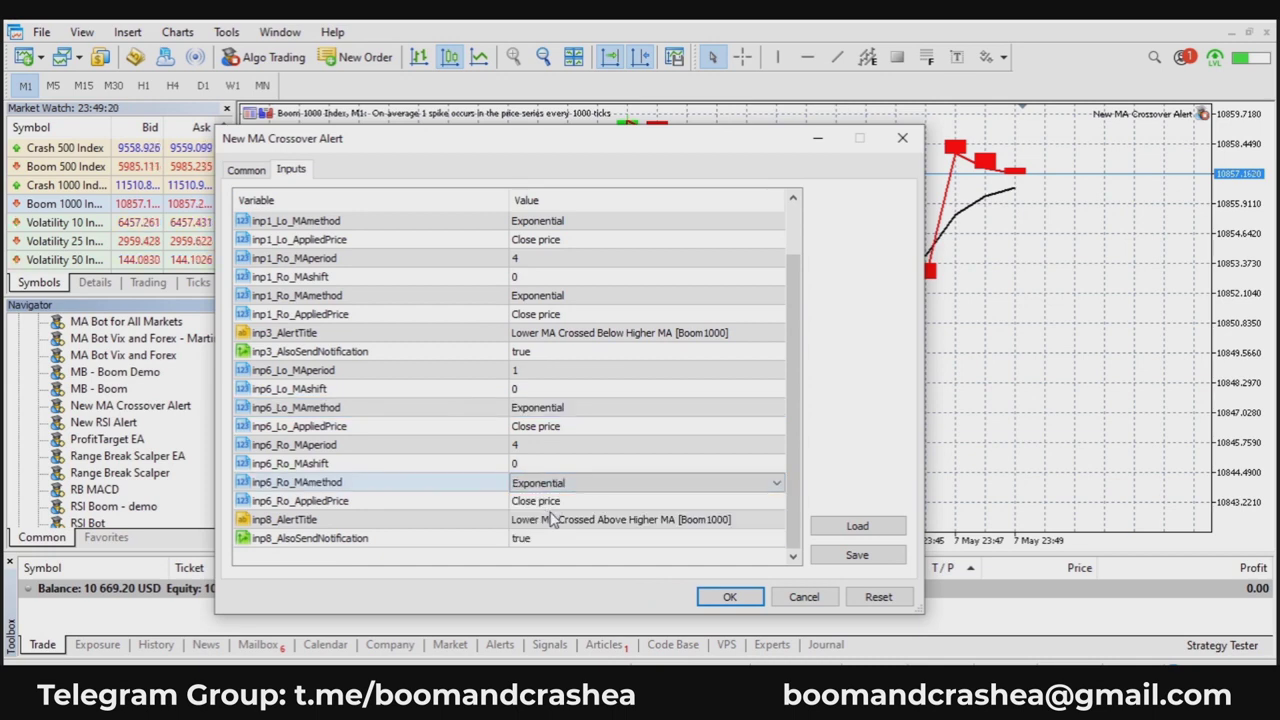
left_click(728, 597)
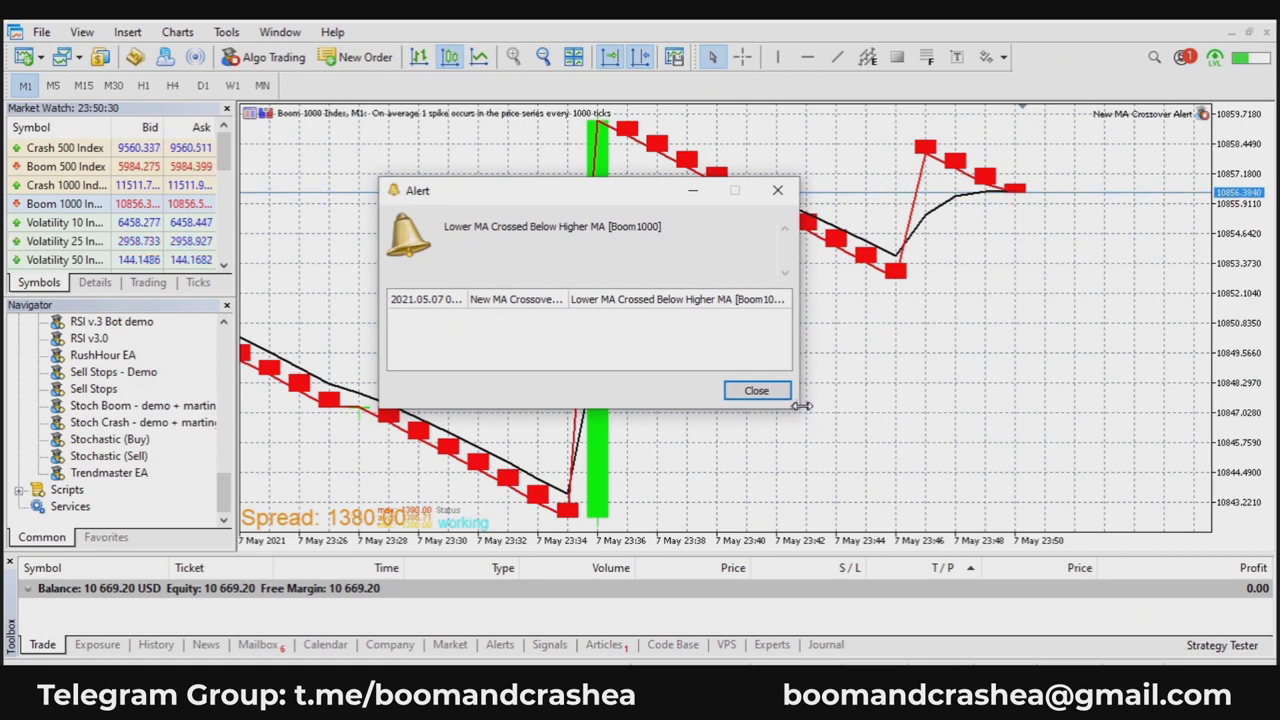
Widen the Boom1000 crossover alert to read it, move it aside, and close it
left_click_drag(798, 410, 1010, 410)
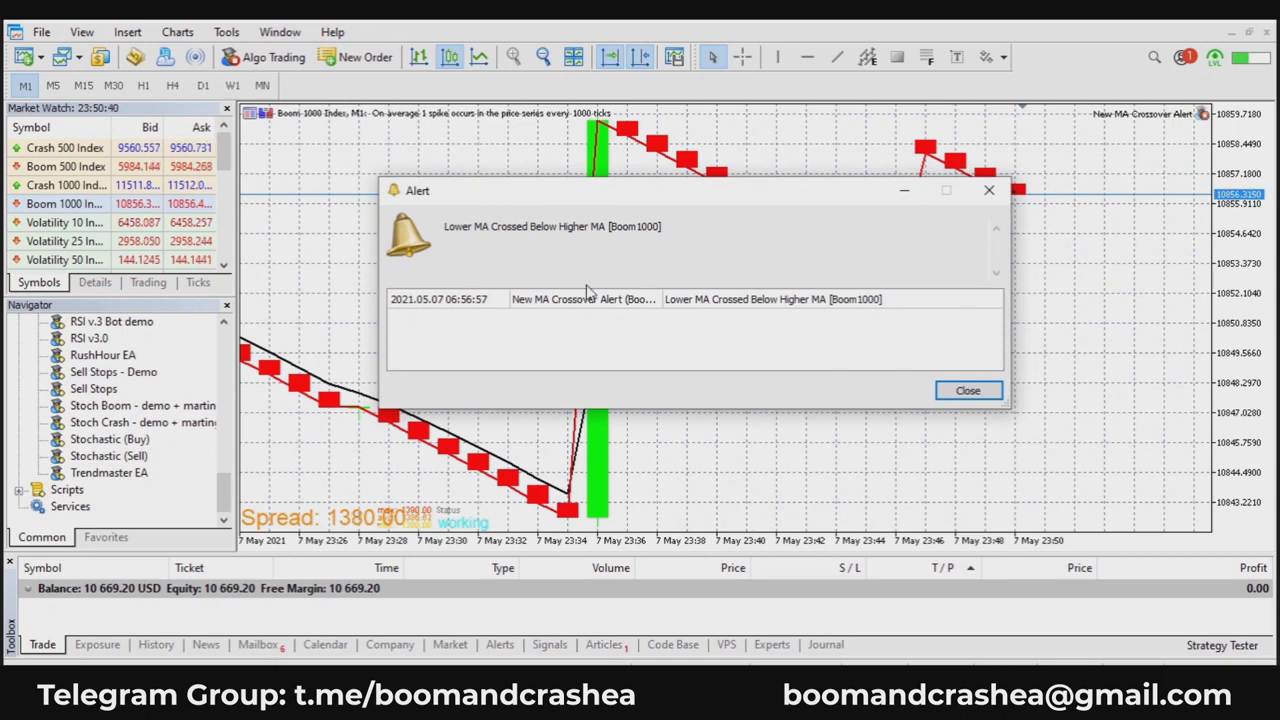
left_click_drag(541, 200, 473, 272)
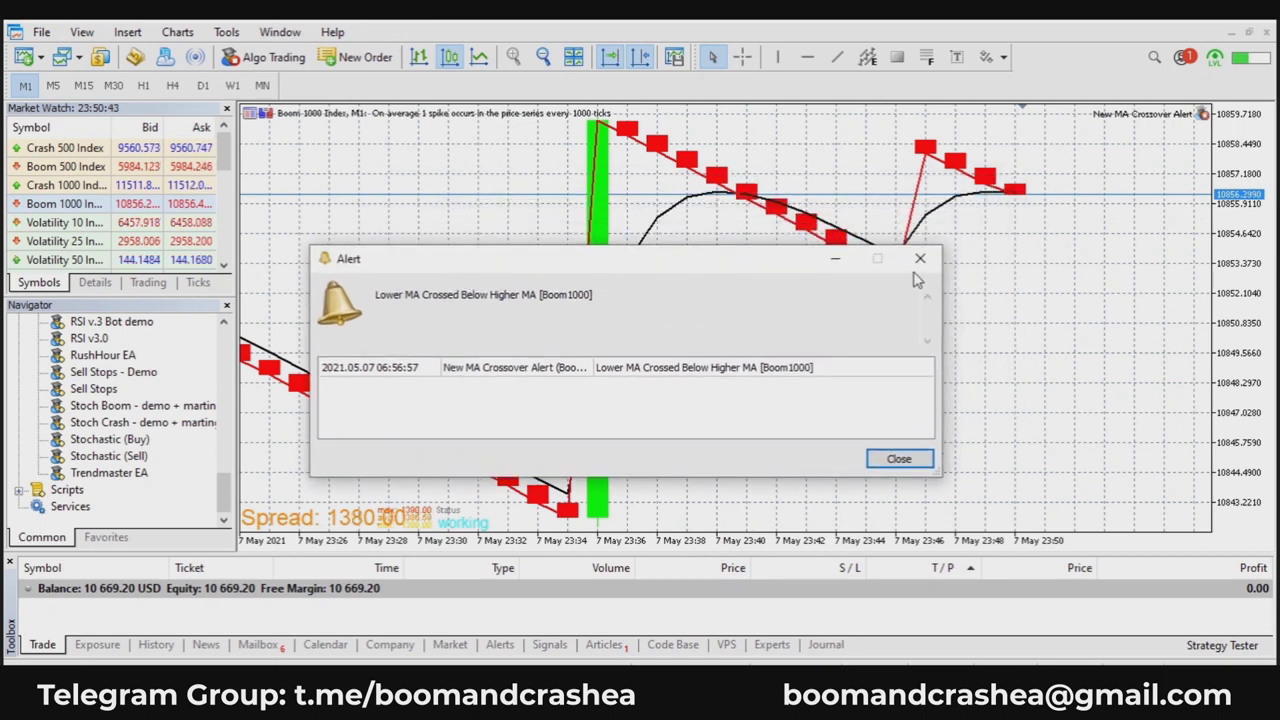
left_click(920, 259)
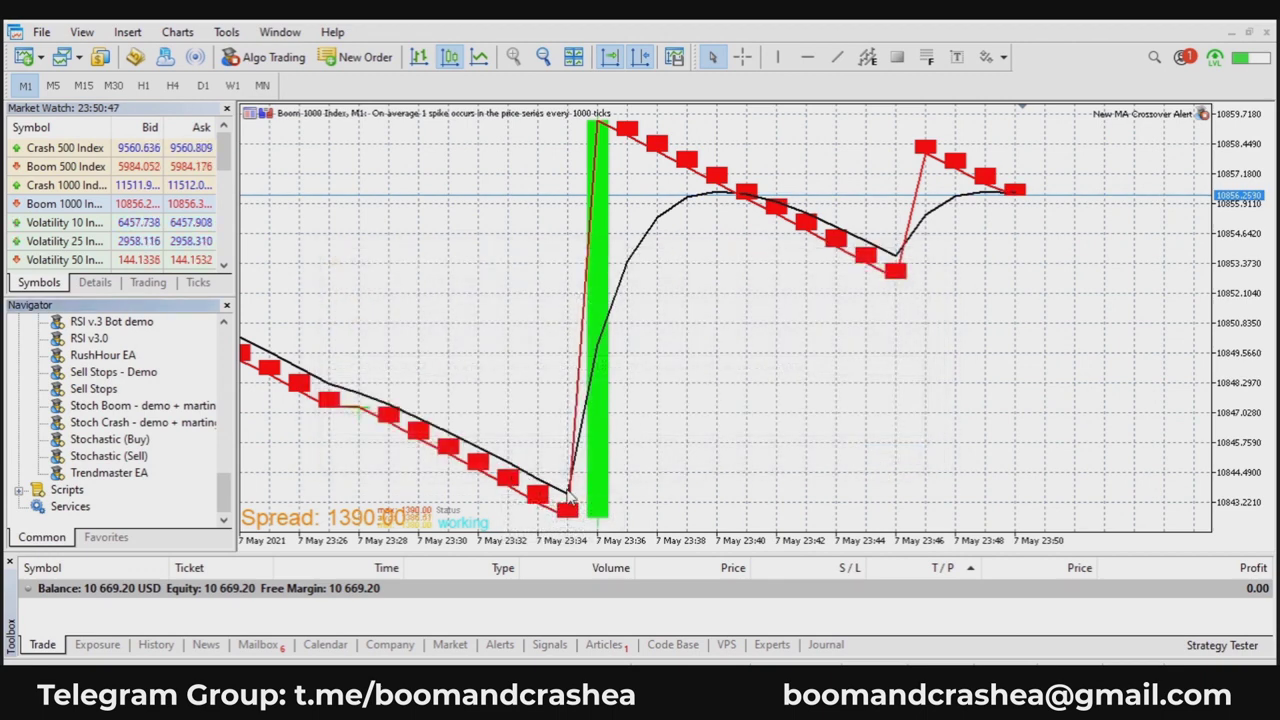
Switch the chart to Crash 1000 Index M1 with Auto Scroll following the latest bars
scroll(558, 155, "up", 5)
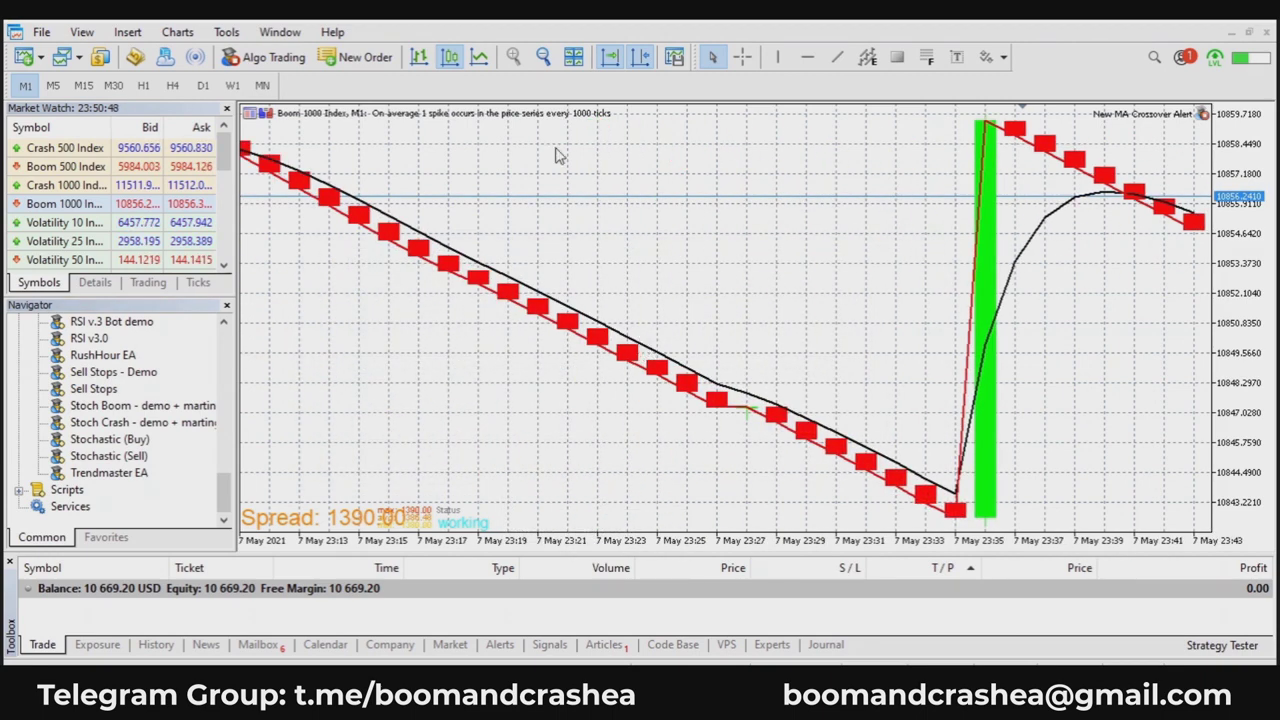
left_click(607, 60)
scroll(472, 280, "up", 6)
scroll(586, 294, "up", 3)
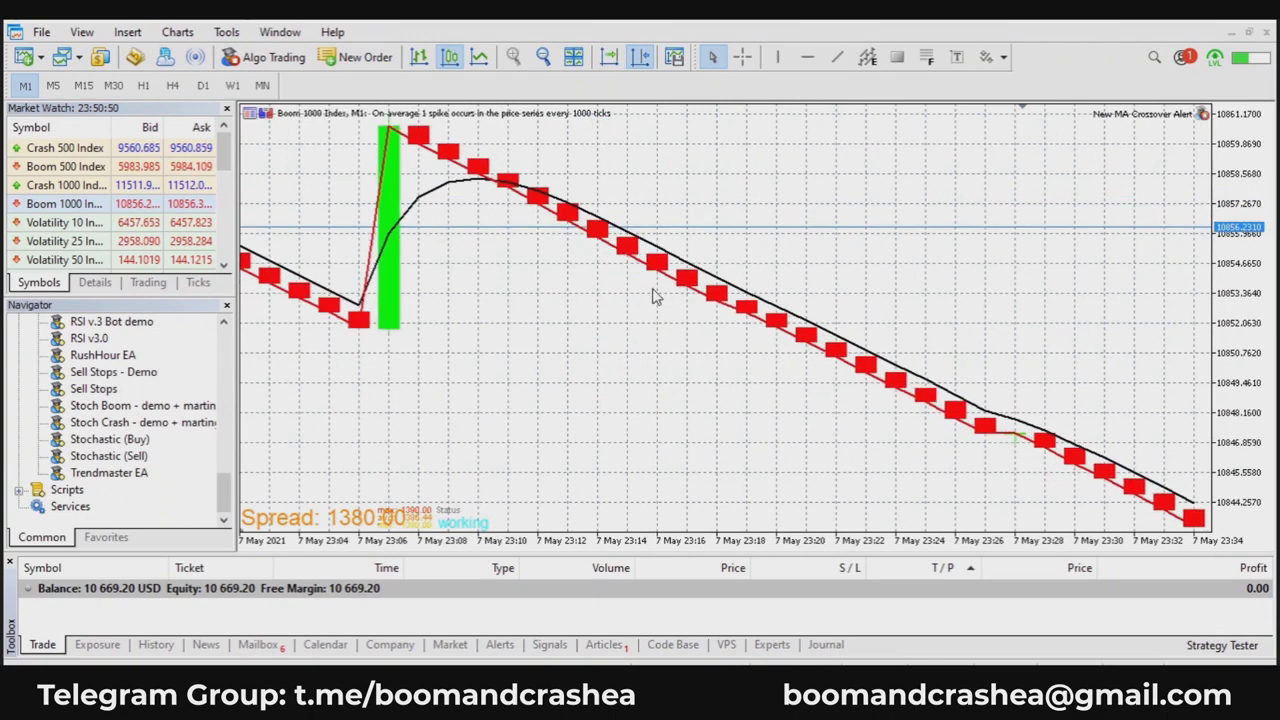
scroll(655, 296, "down", 3)
scroll(500, 351, "down", 3)
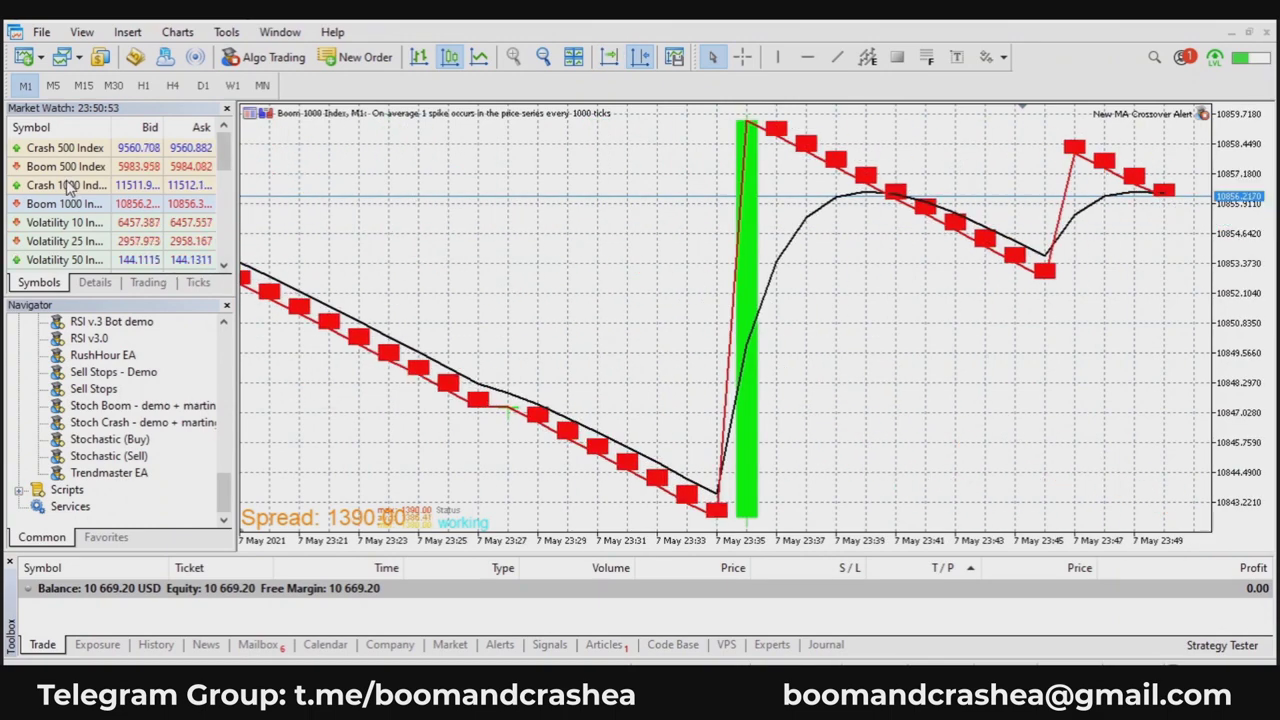
left_click_drag(70, 188, 487, 284)
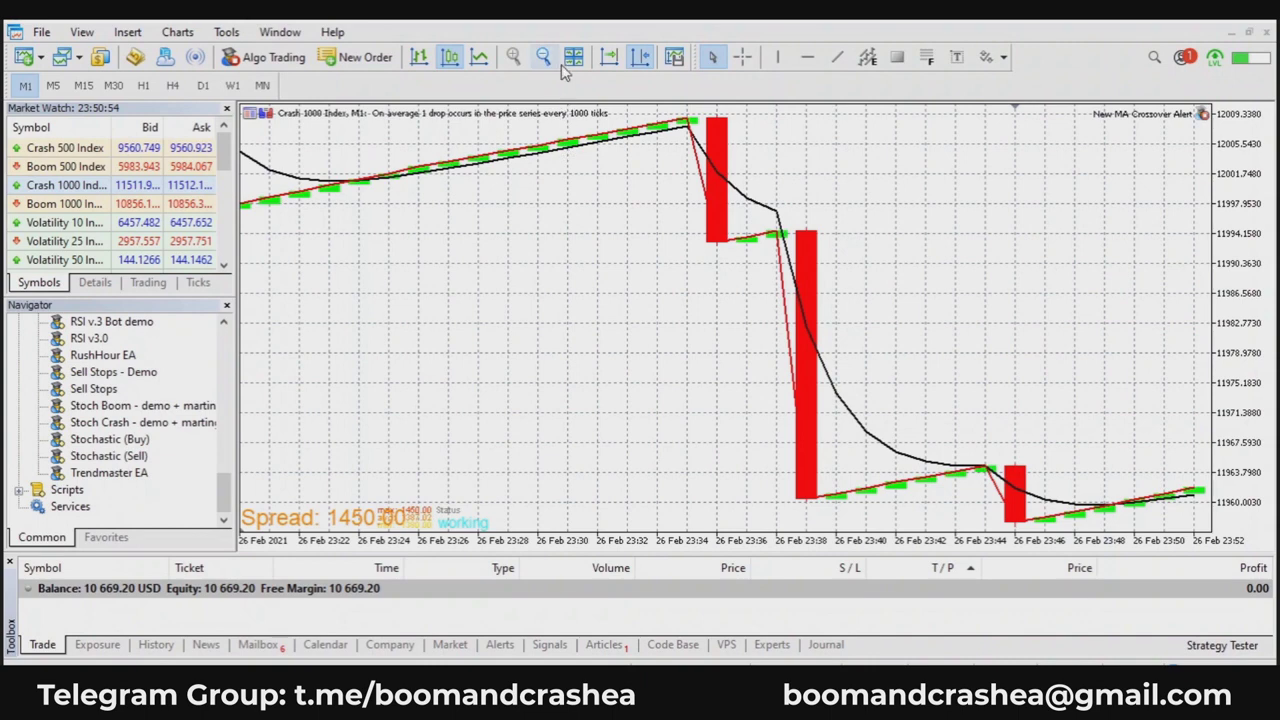
left_click(609, 57)
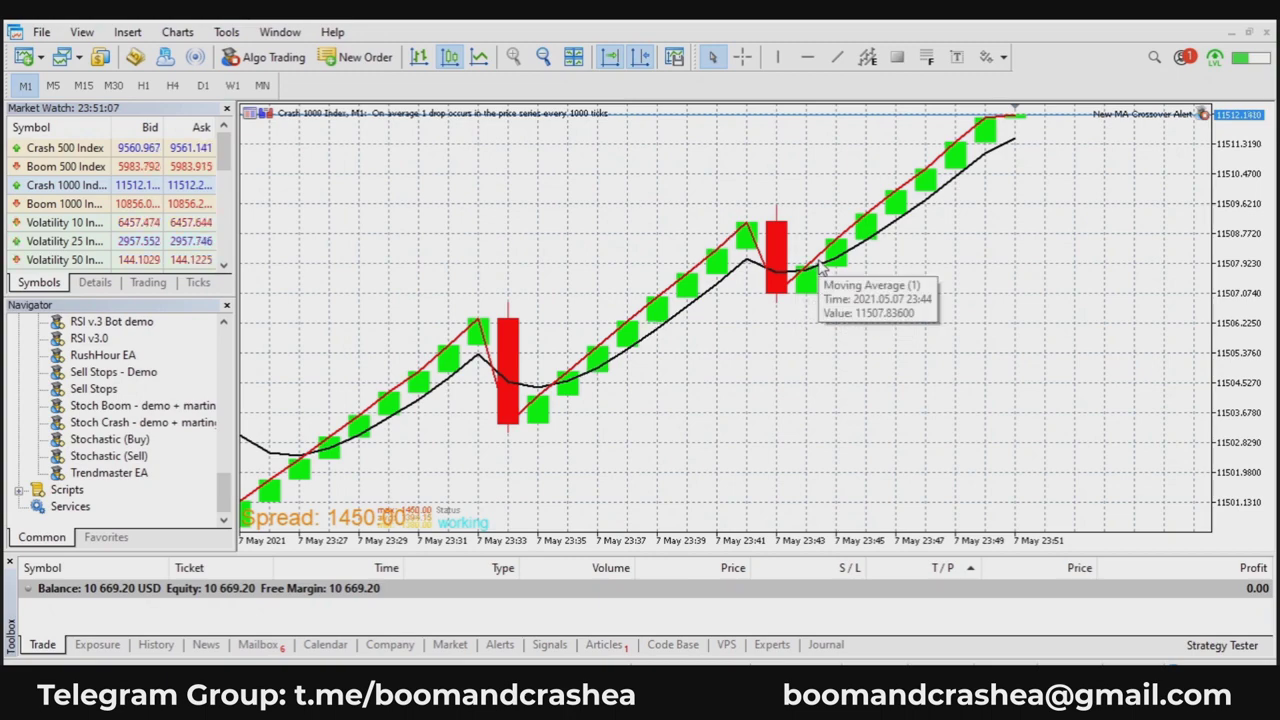
right_click(1201, 116)
left_click(1198, 128)
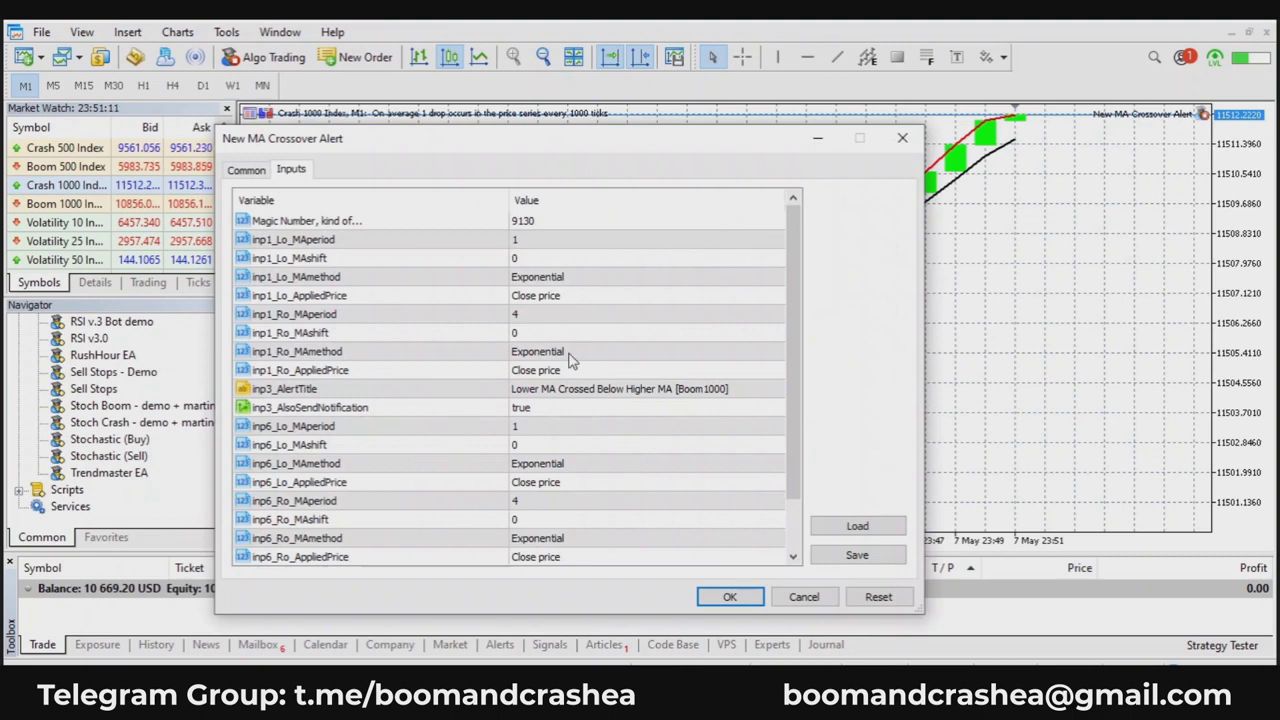
left_click(518, 393)
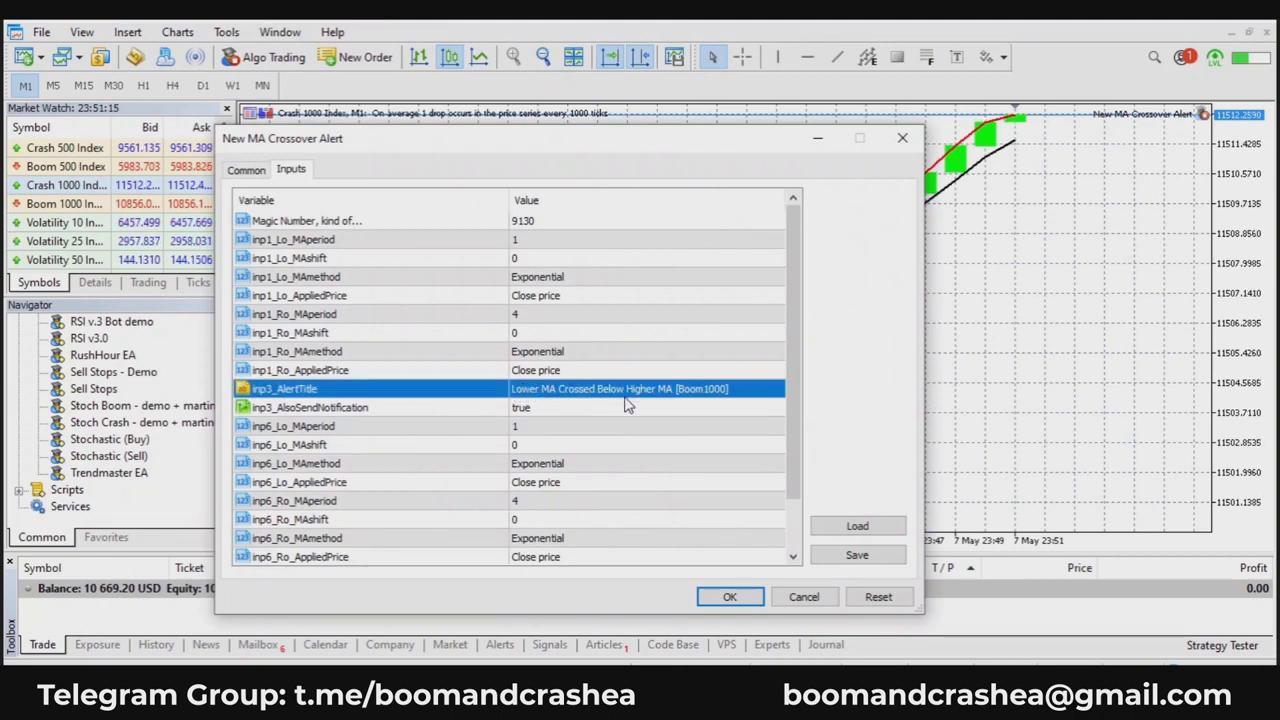
scroll(560, 535, "down", 1)
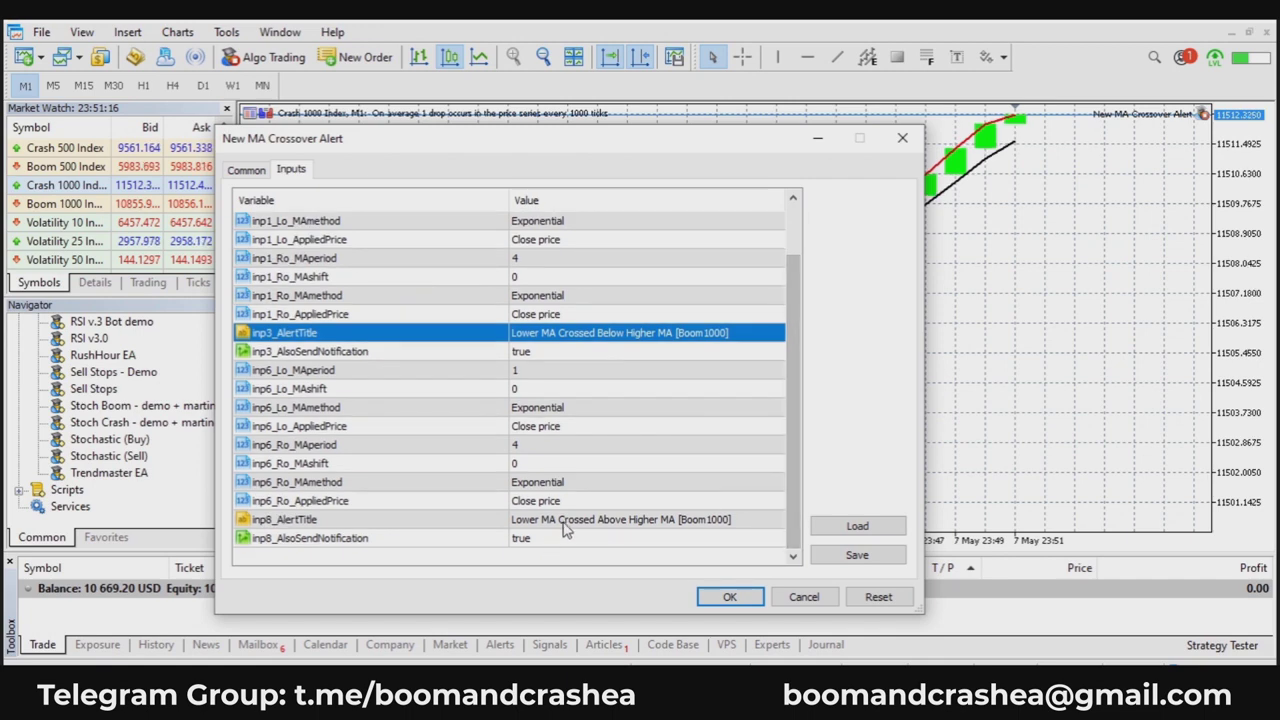
left_click(562, 523)
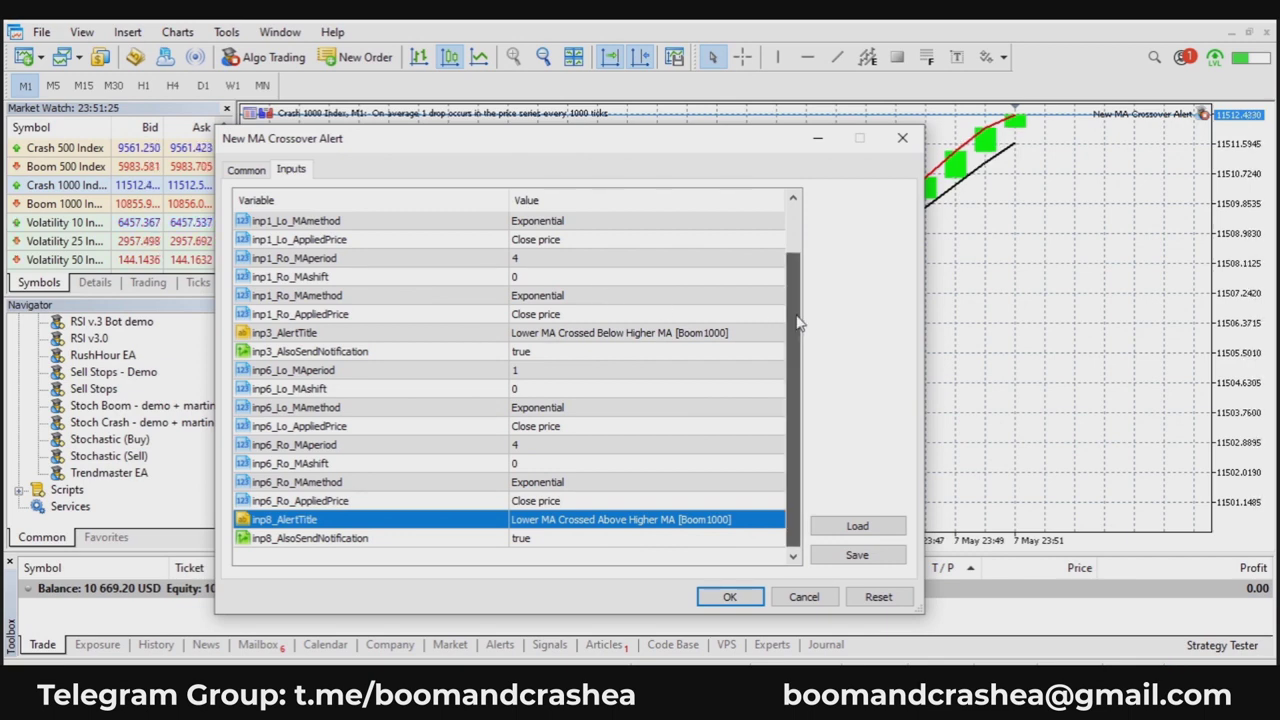
left_click_drag(795, 300, 810, 232)
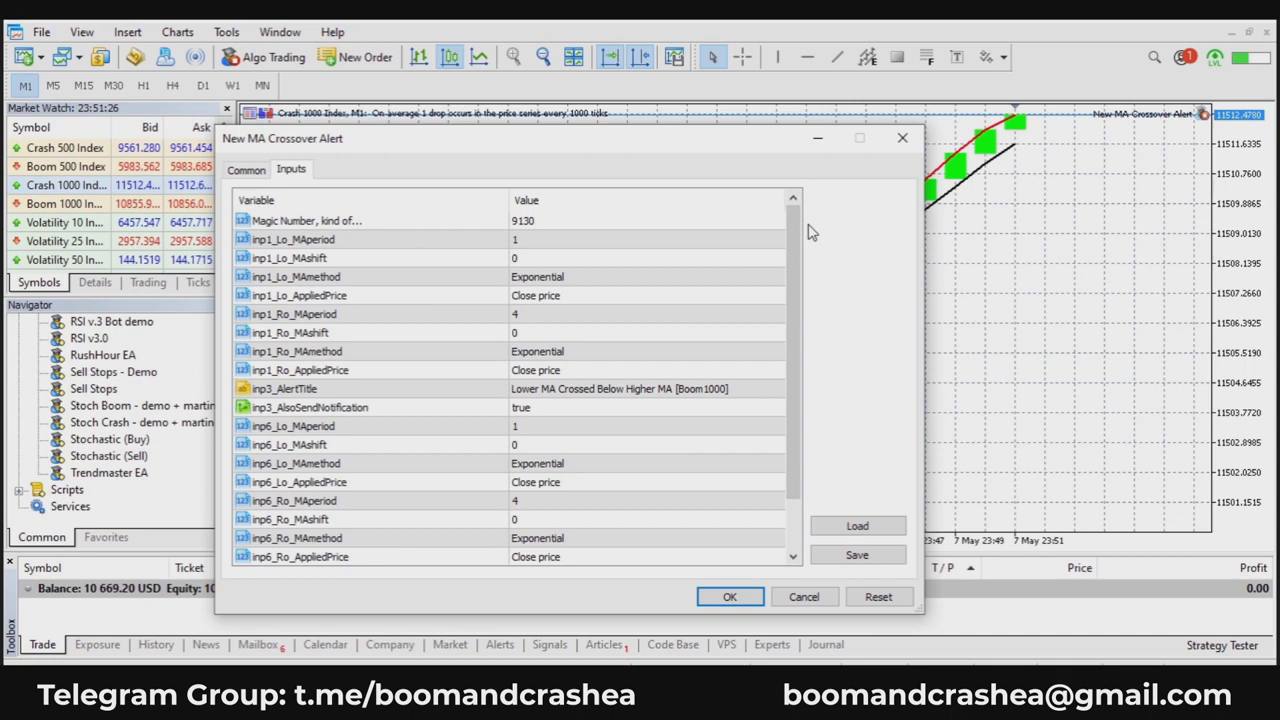
left_click_drag(796, 240, 790, 325)
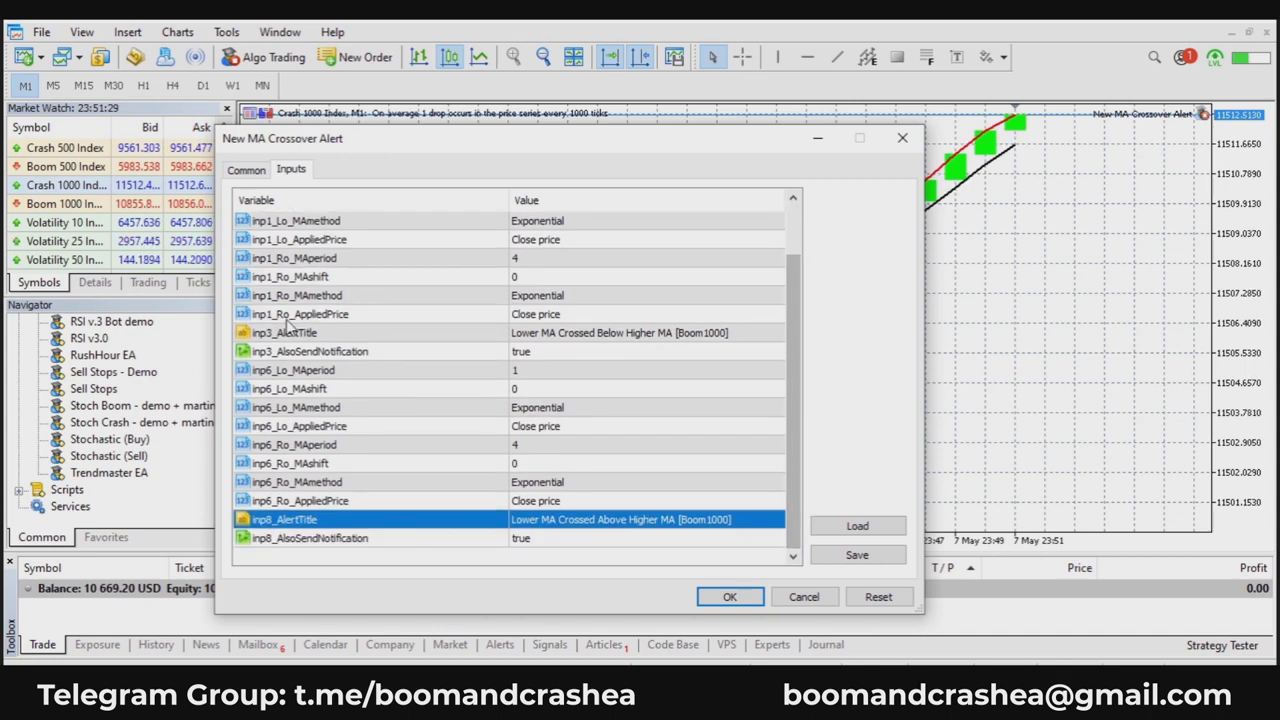
left_click(283, 352)
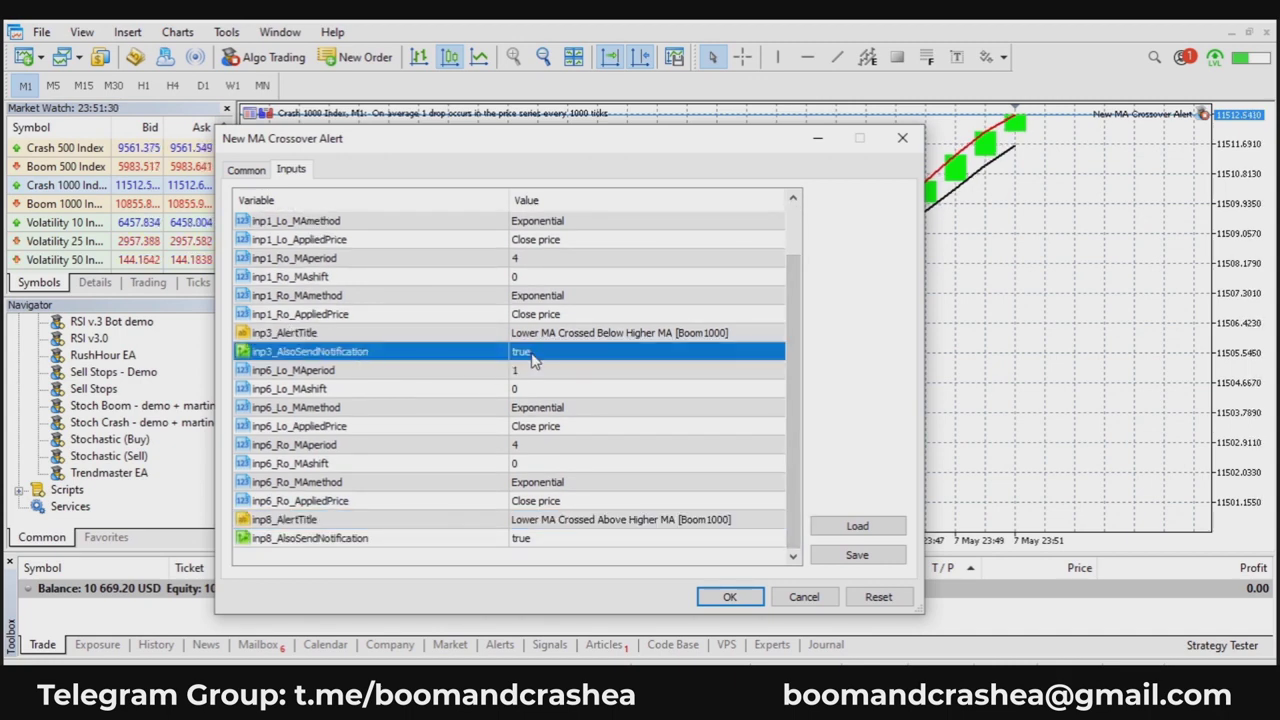
left_click(521, 539)
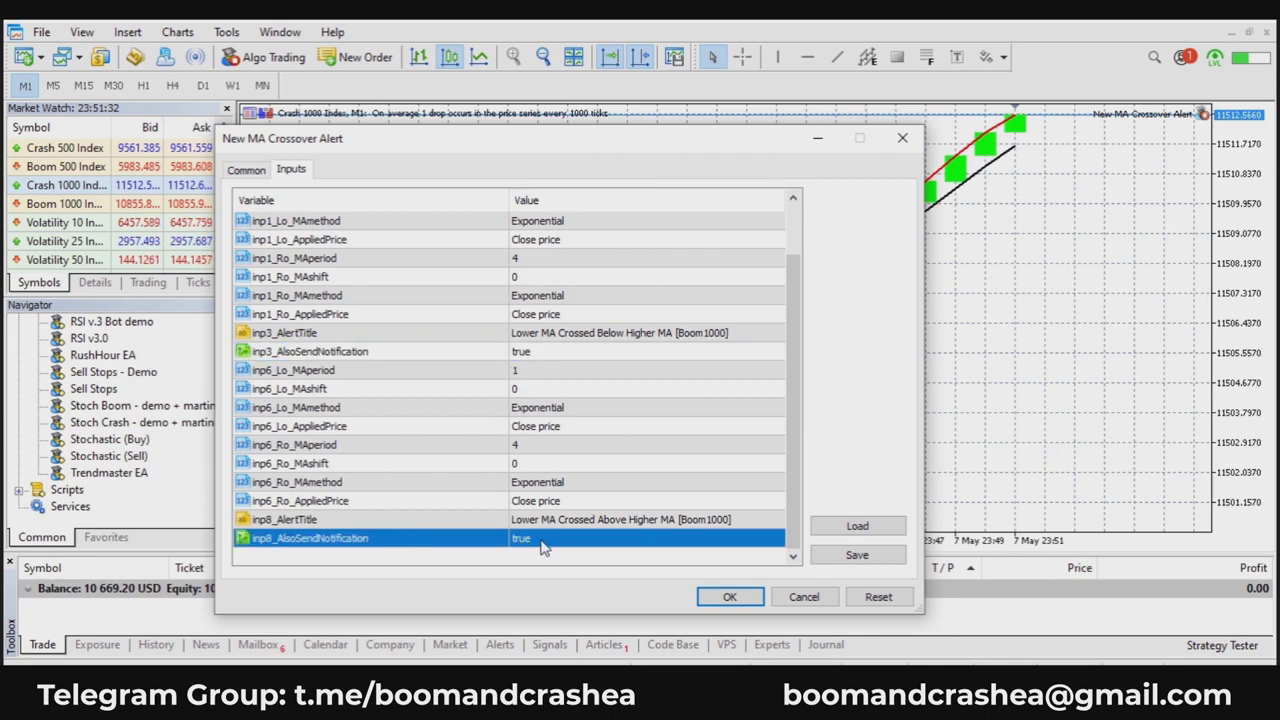
left_click(539, 352)
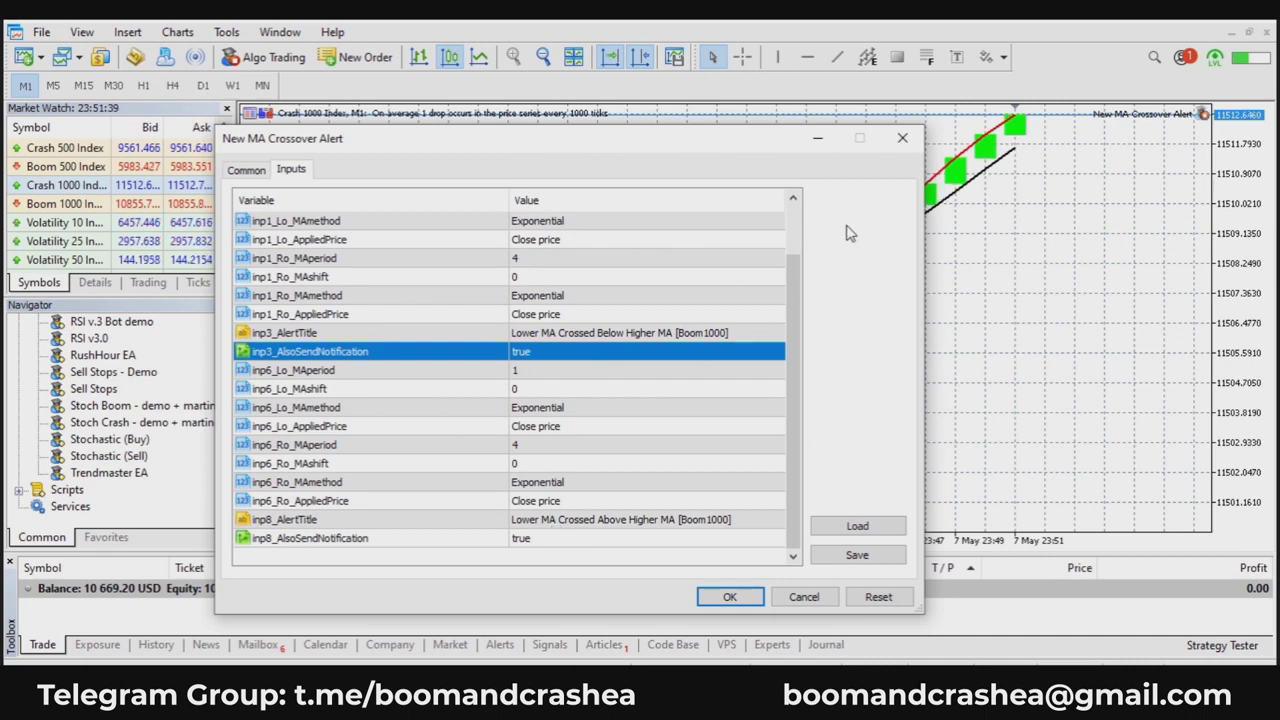
double_click(557, 354)
double_click(557, 356)
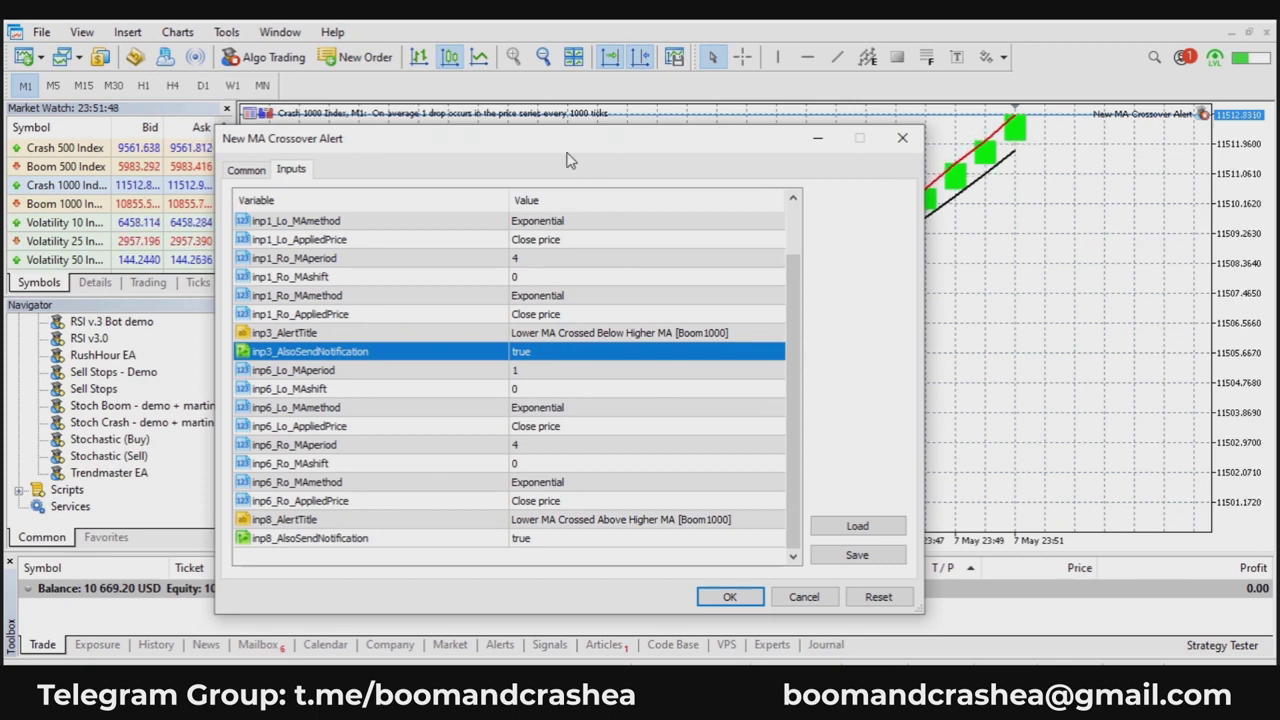
left_click_drag(564, 149, 574, 151)
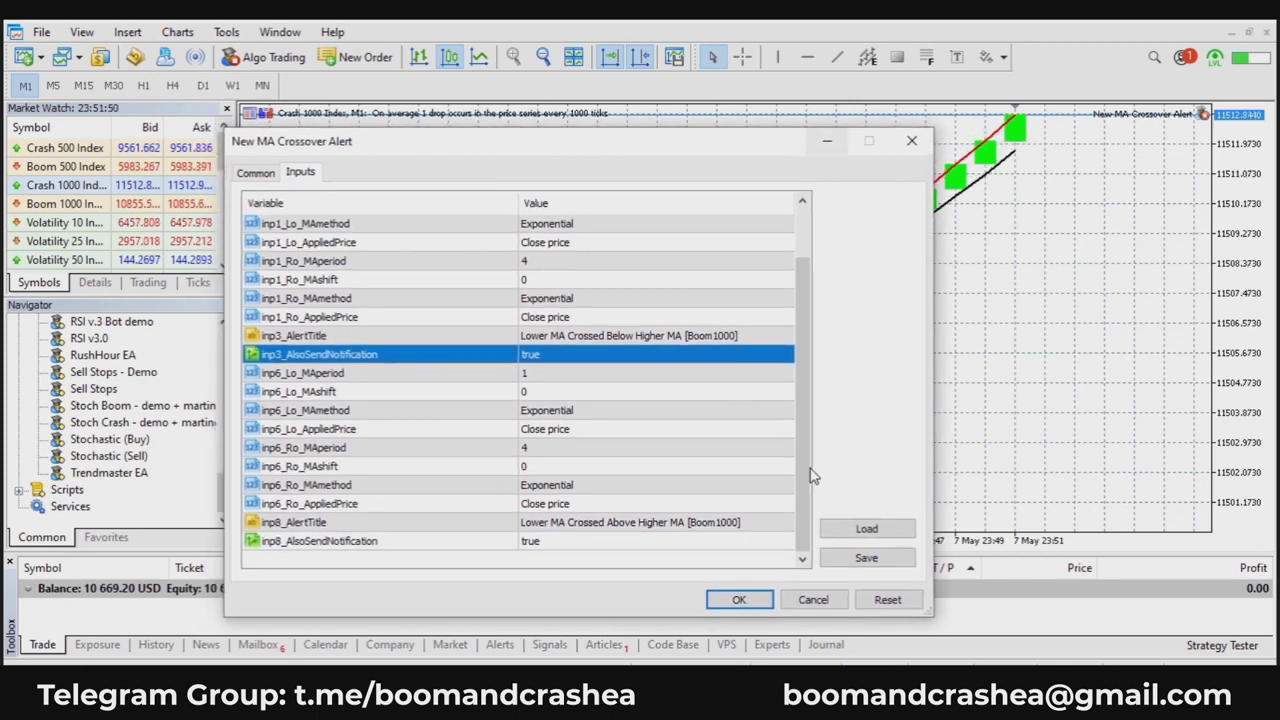
left_click(736, 605)
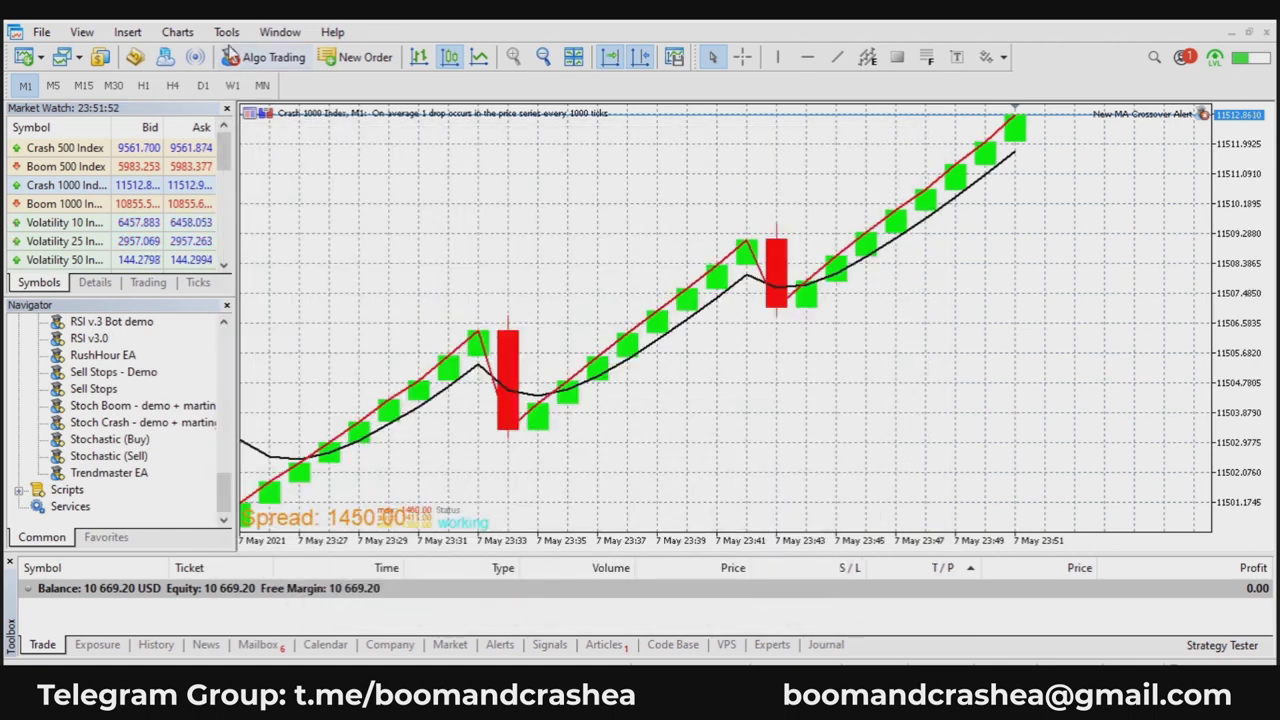
left_click(224, 34)
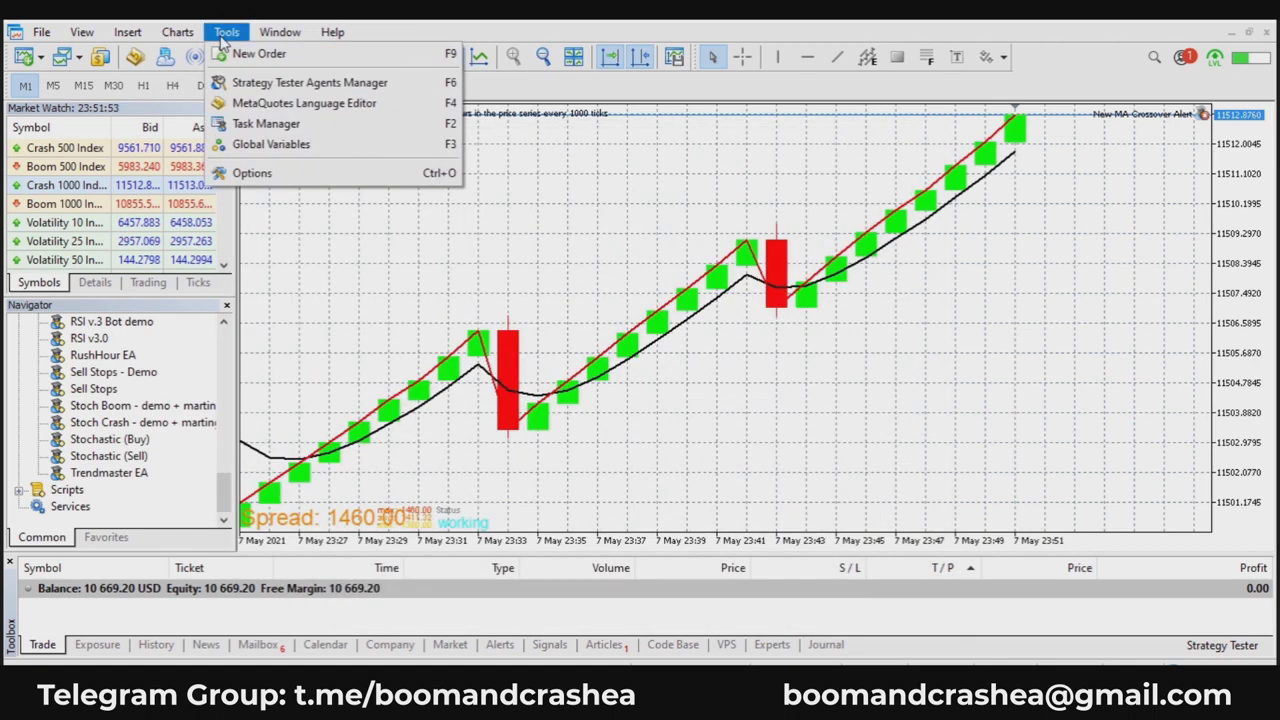
left_click(366, 172)
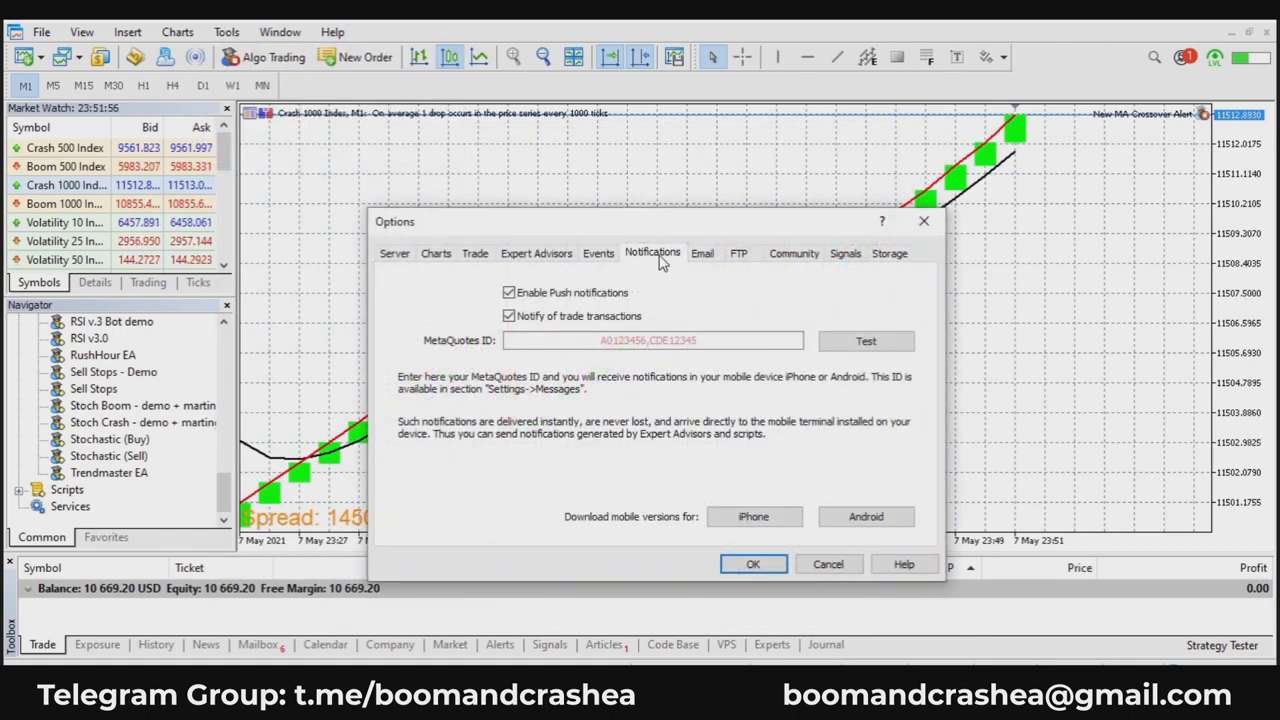
left_click(509, 293)
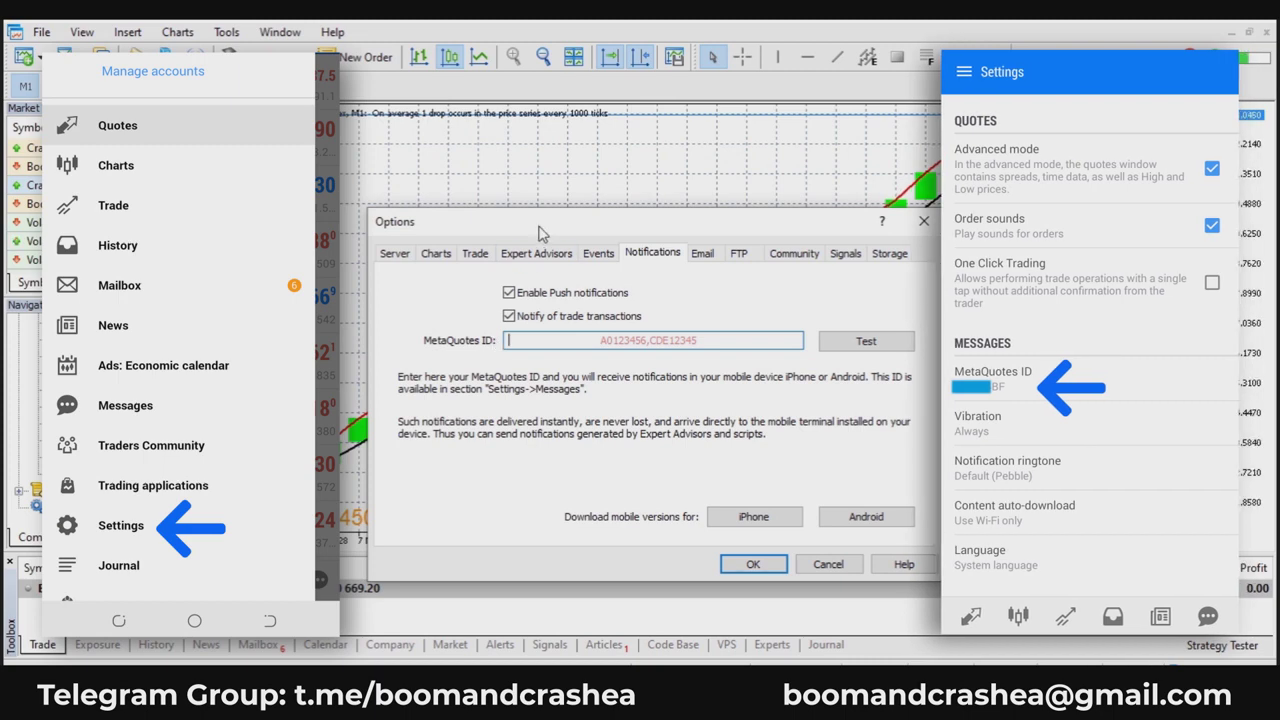
left_click_drag(545, 222, 755, 177)
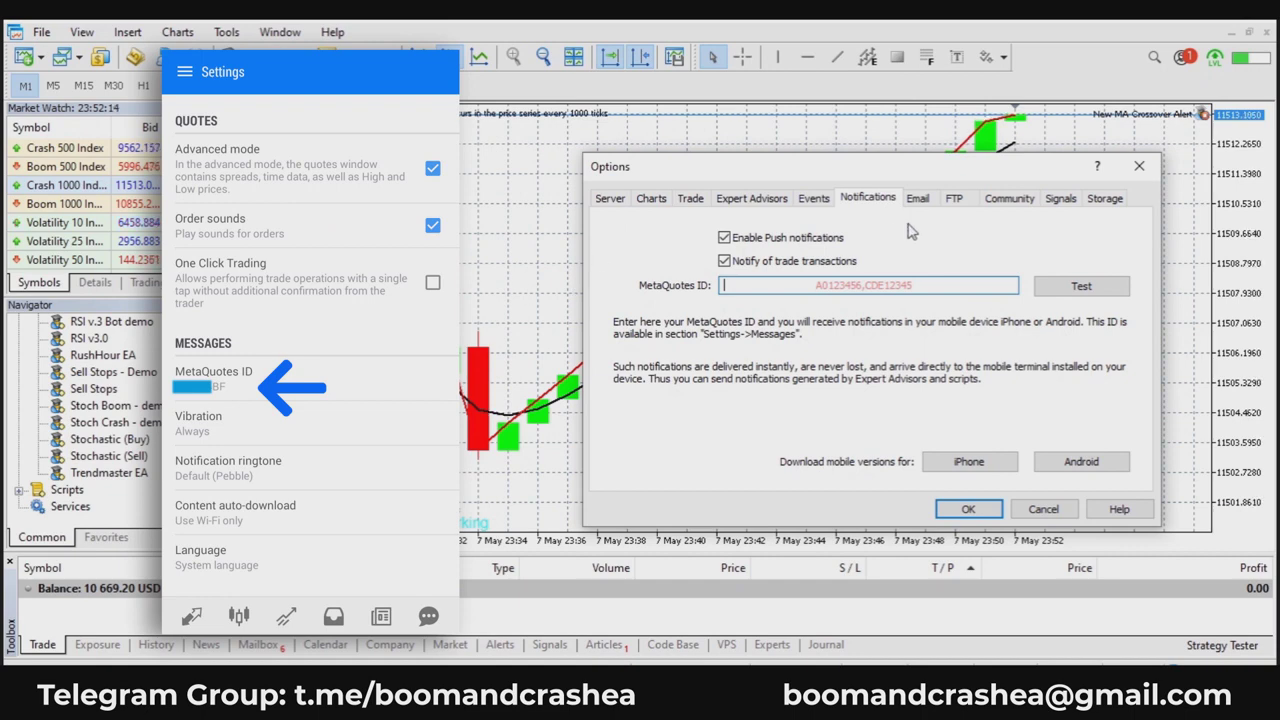
left_click(912, 284)
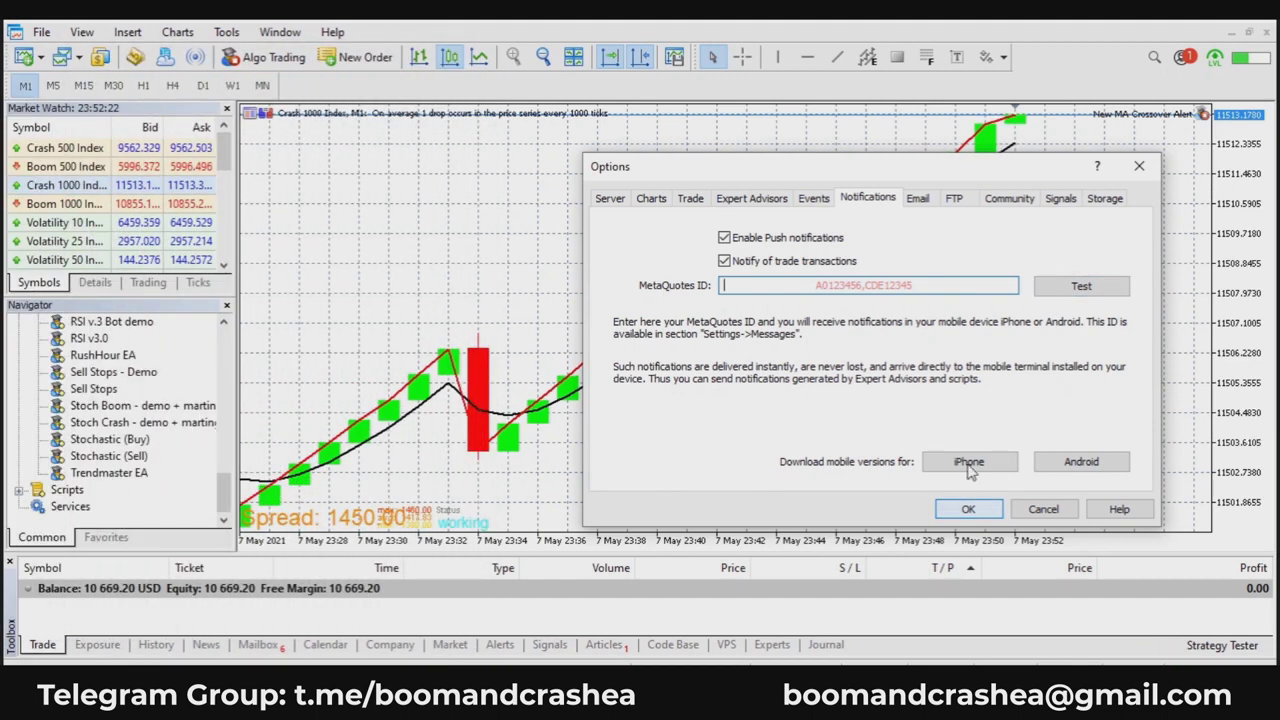
left_click(1139, 166)
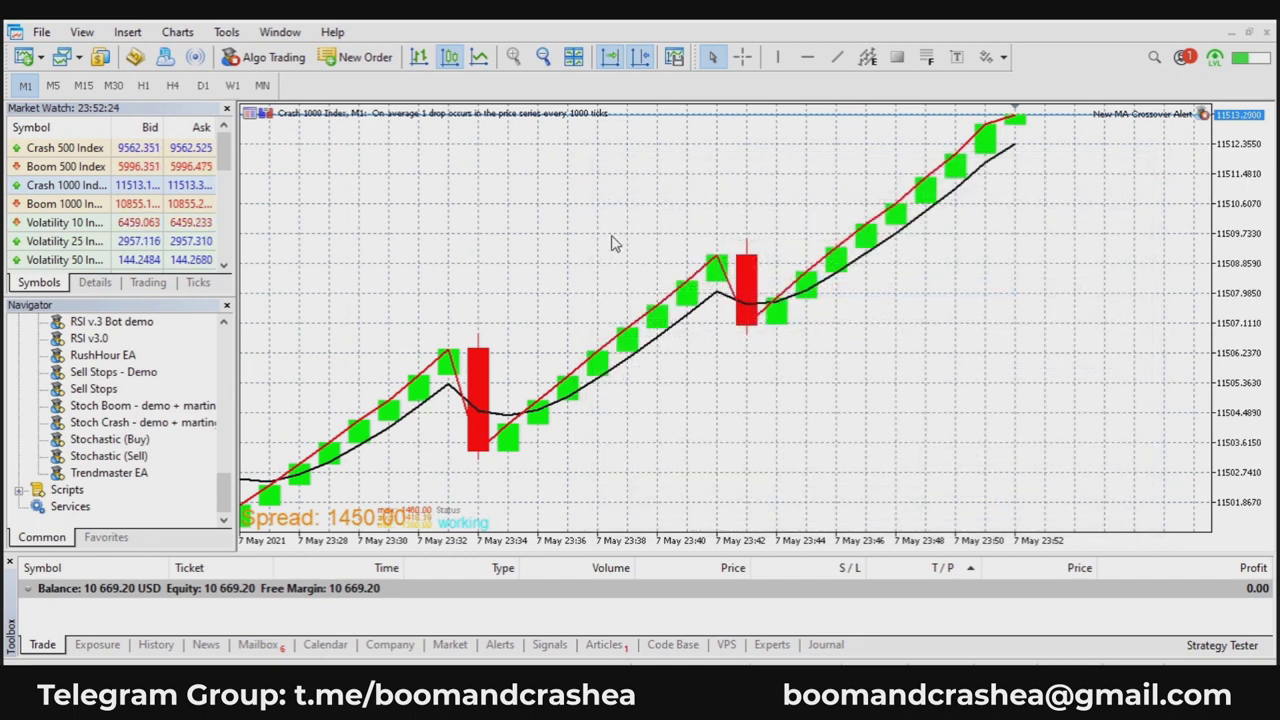